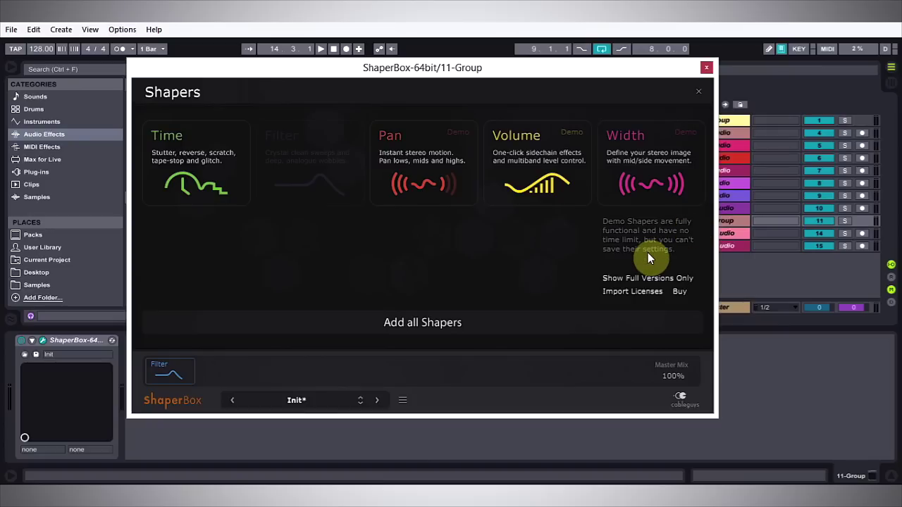
- Turn the ShaperBox filter mix down from 100% to 0%, then lower the plugin window to uncover the arrangement
{"action": "left_click", "coordinate": [182, 359]}
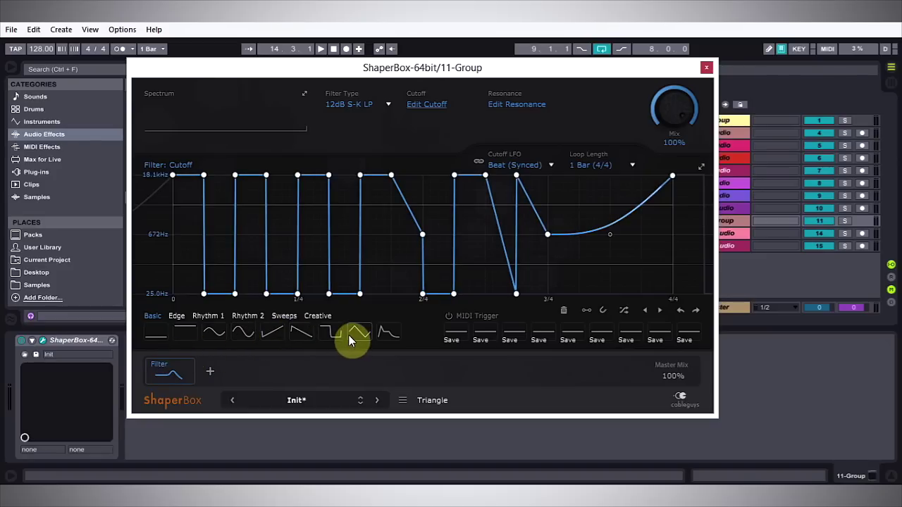
{"action": "left_click_drag", "start_coordinate": [671, 95], "coordinate": [672, 141]}
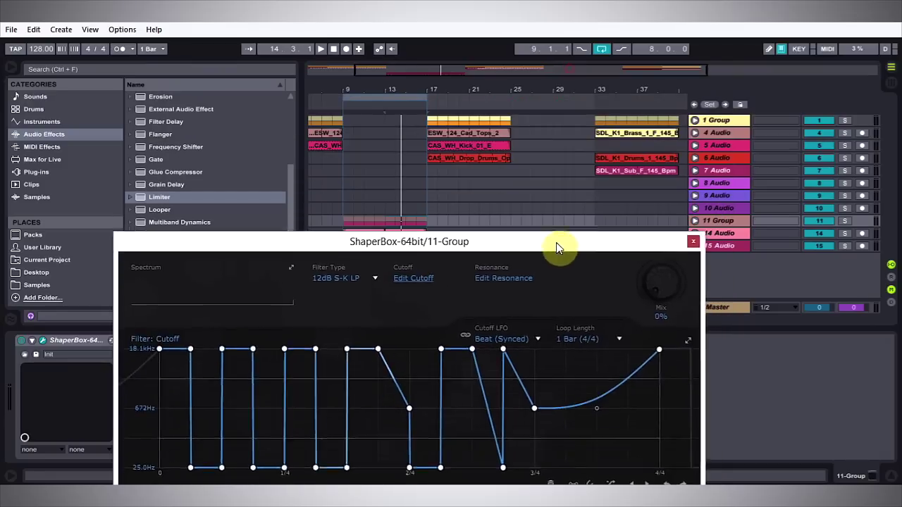
{"action": "left_click_drag", "start_coordinate": [569, 70], "coordinate": [564, 303]}
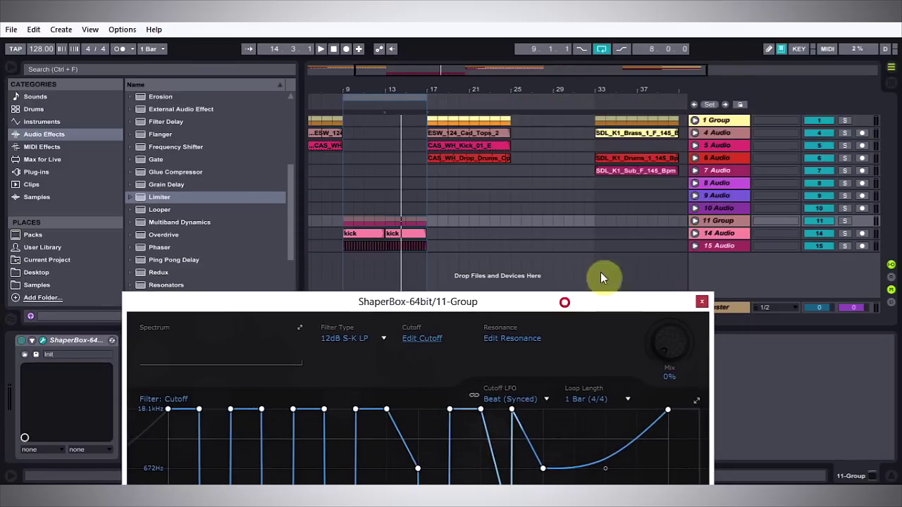
- Lower 11 Group's volume to -4.5 dB and play it from bar 9
{"action": "left_click", "coordinate": [695, 221]}
{"action": "left_click", "coordinate": [695, 220]}
{"action": "left_click_drag", "start_coordinate": [826, 236], "coordinate": [826, 250]}
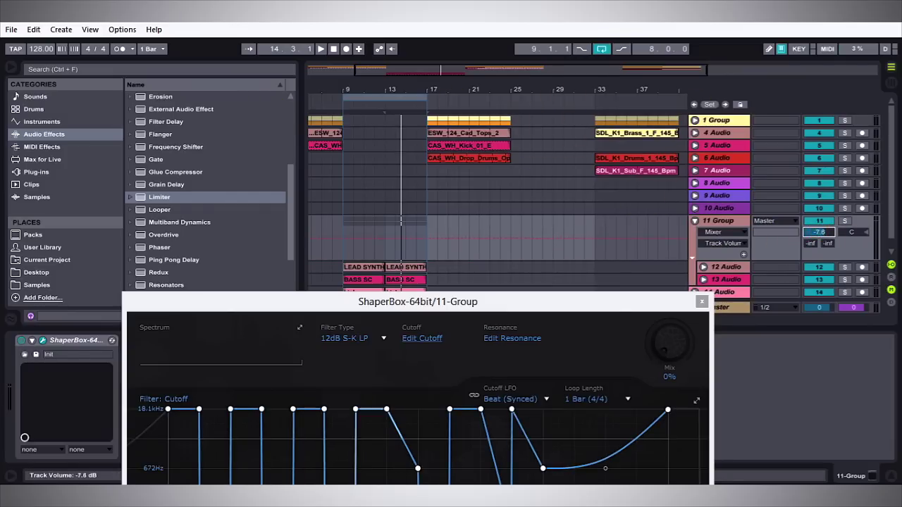
{"action": "left_click", "coordinate": [383, 94]}
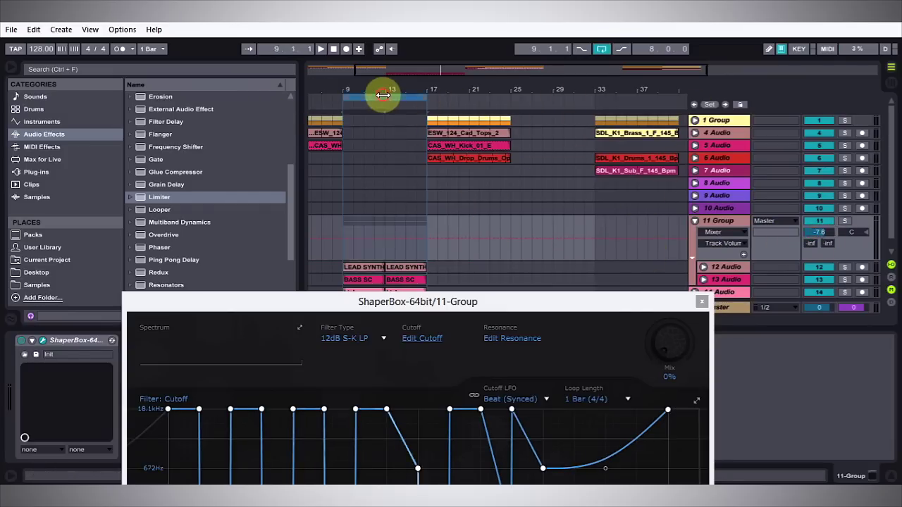
{"action": "key", "text": "space"}
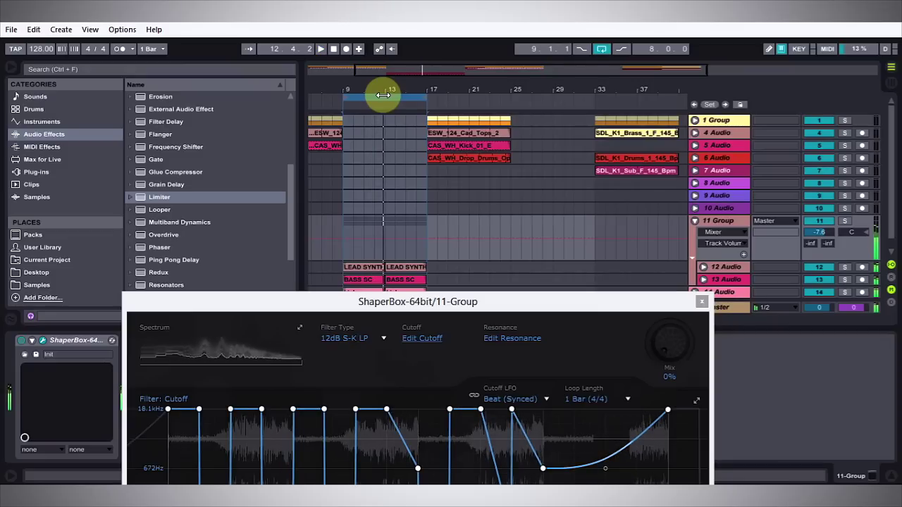
{"action": "key", "text": "space"}
- Raise the ShaperBox filter mix back up and play the filtered group
{"action": "left_click", "coordinate": [513, 307]}
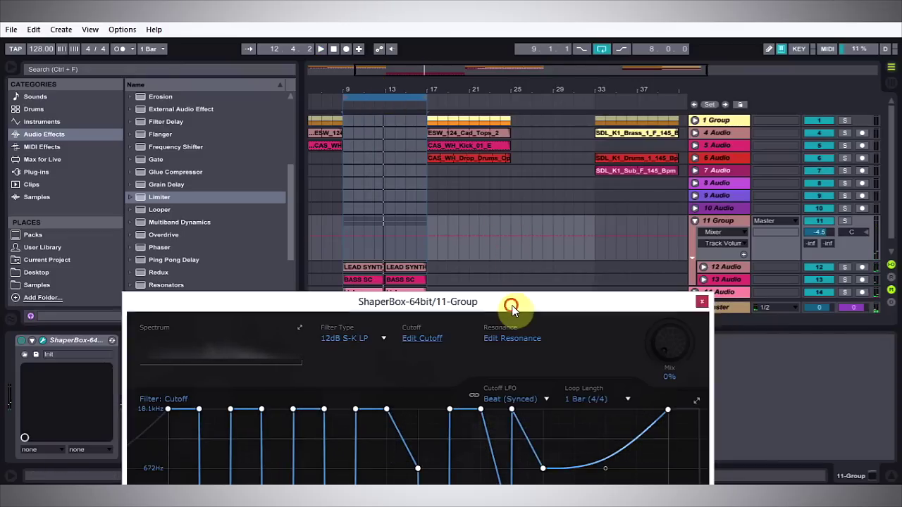
{"action": "left_click_drag", "start_coordinate": [512, 307], "coordinate": [522, 235]}
{"action": "left_click_drag", "start_coordinate": [679, 284], "coordinate": [680, 233]}
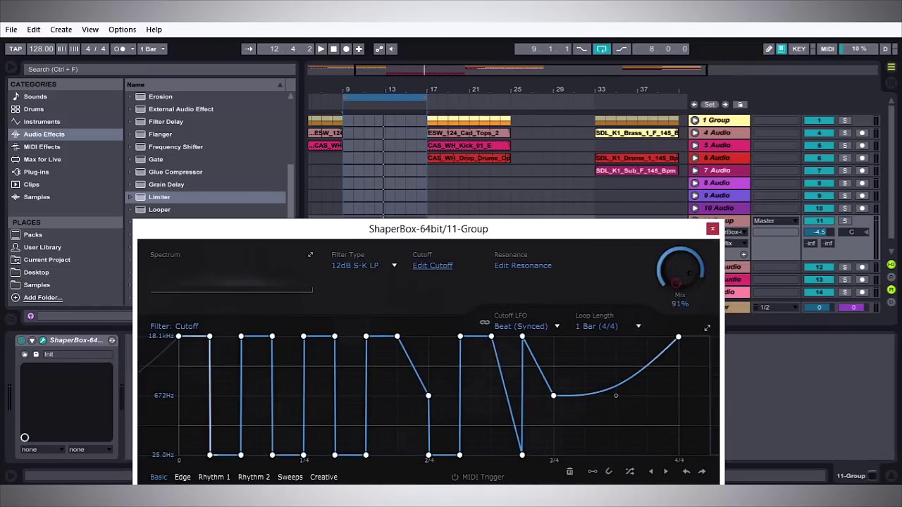
{"action": "key", "text": "space"}
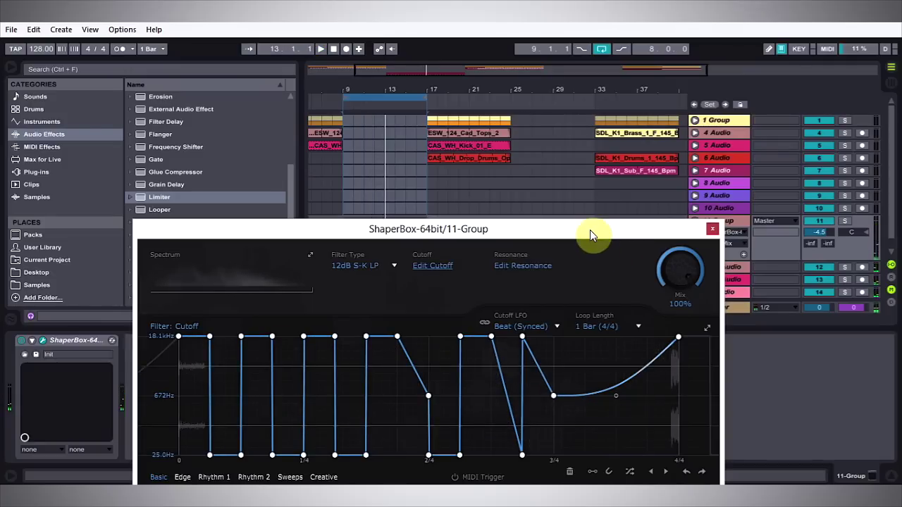
{"action": "left_click_drag", "start_coordinate": [590, 230], "coordinate": [562, 97]}
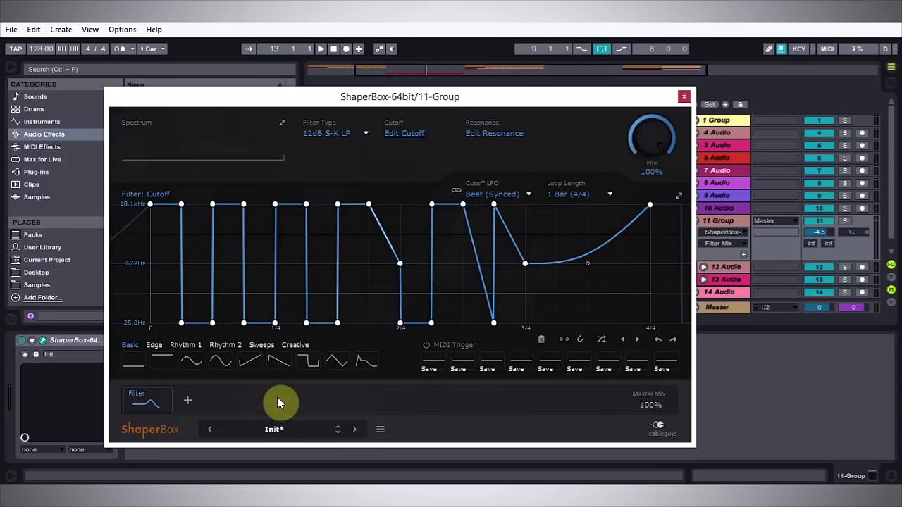
- Apply a shape from the Creative set to the filter cutoff curve
{"action": "left_click", "coordinate": [296, 345]}
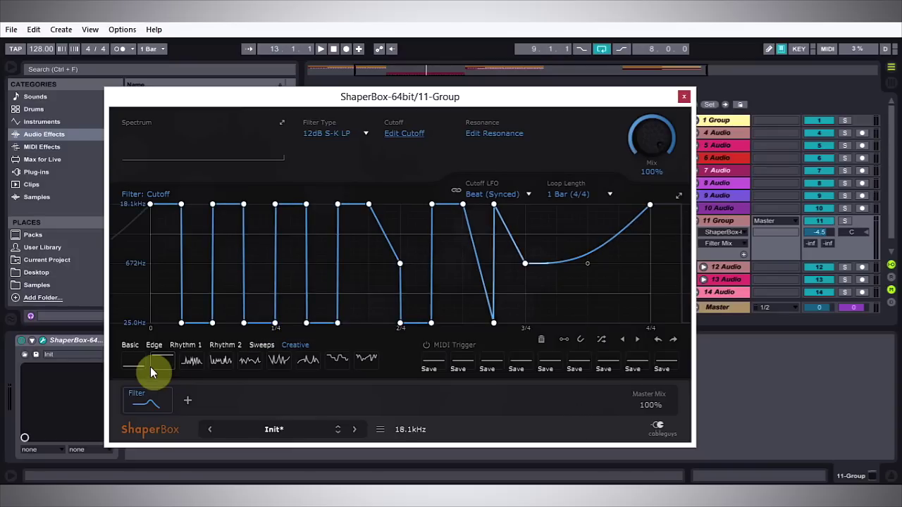
{"action": "left_click", "coordinate": [190, 361]}
{"action": "left_click_drag", "start_coordinate": [557, 94], "coordinate": [578, 234]}
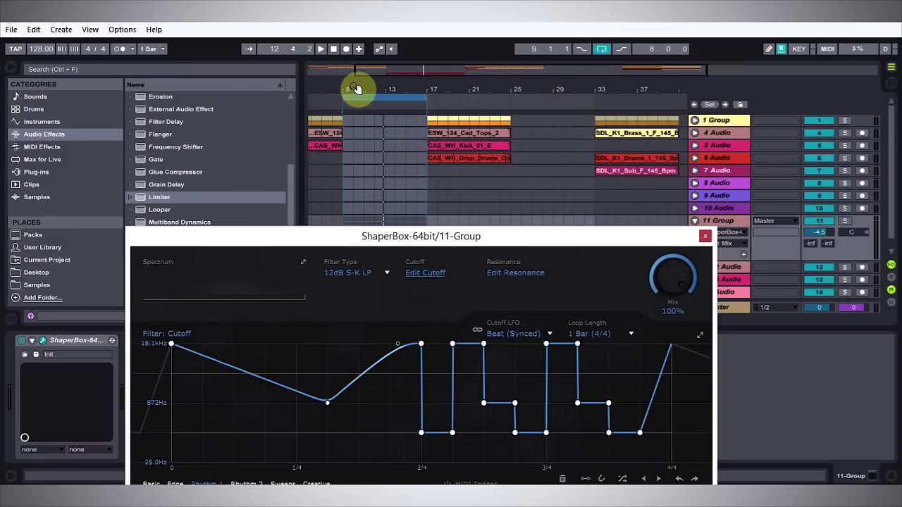
- Set the song tempo to 124 BPM and close ShaperBox
{"action": "left_click", "coordinate": [40, 49]}
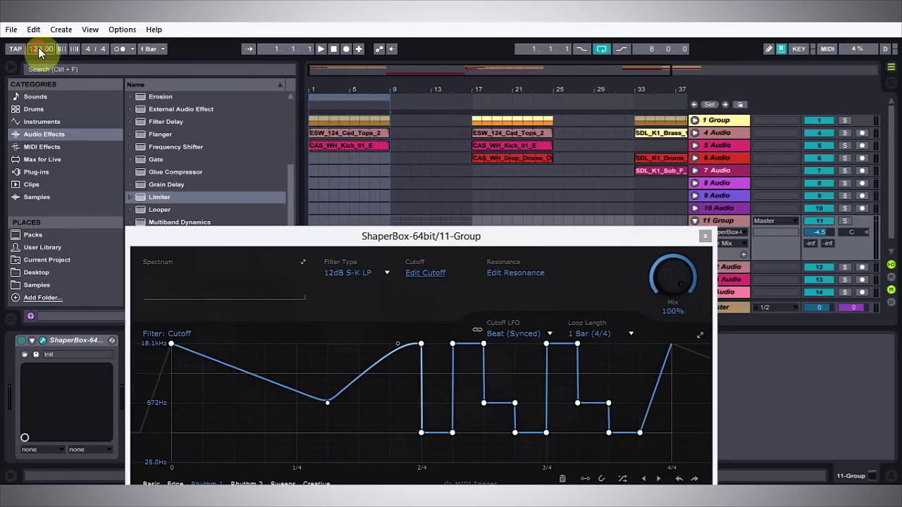
{"action": "type", "text": "124"}
{"action": "key", "text": "Return"}
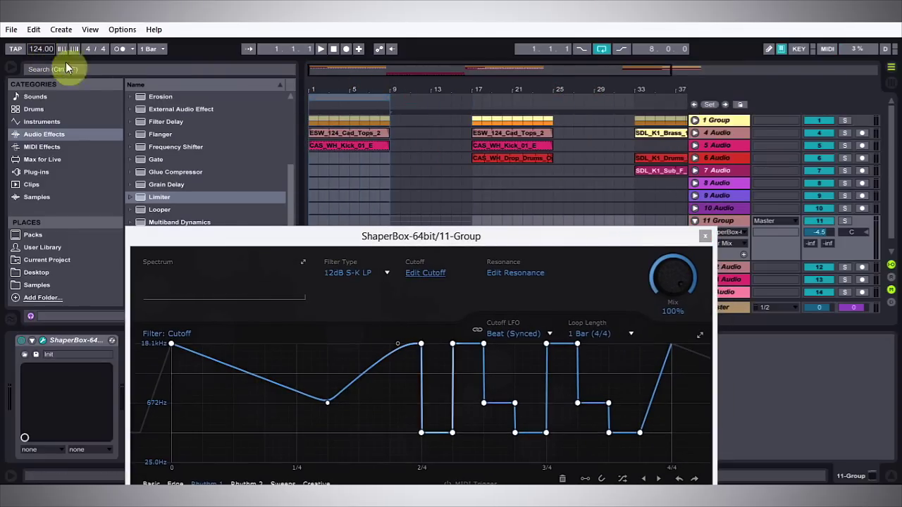
{"action": "left_click", "coordinate": [705, 237]}
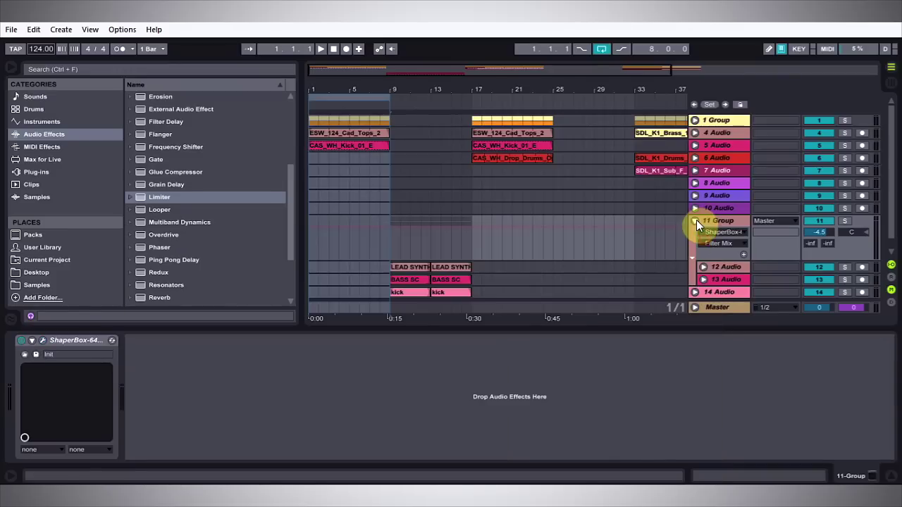
- Fold 11 Group, select 1 Group, and open its ShaperBox editor
{"action": "left_click", "coordinate": [696, 221]}
{"action": "left_click", "coordinate": [692, 121]}
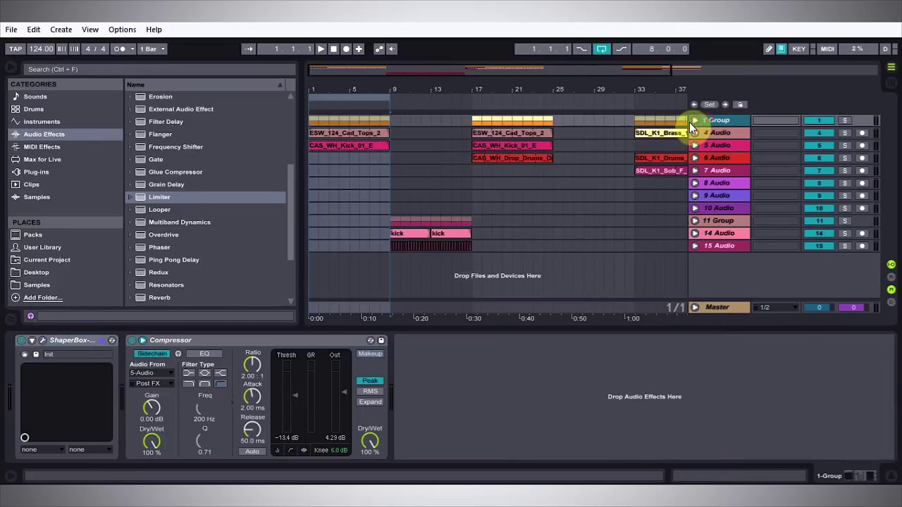
{"action": "left_click", "coordinate": [42, 340]}
{"action": "left_click_drag", "start_coordinate": [341, 89], "coordinate": [364, 136]}
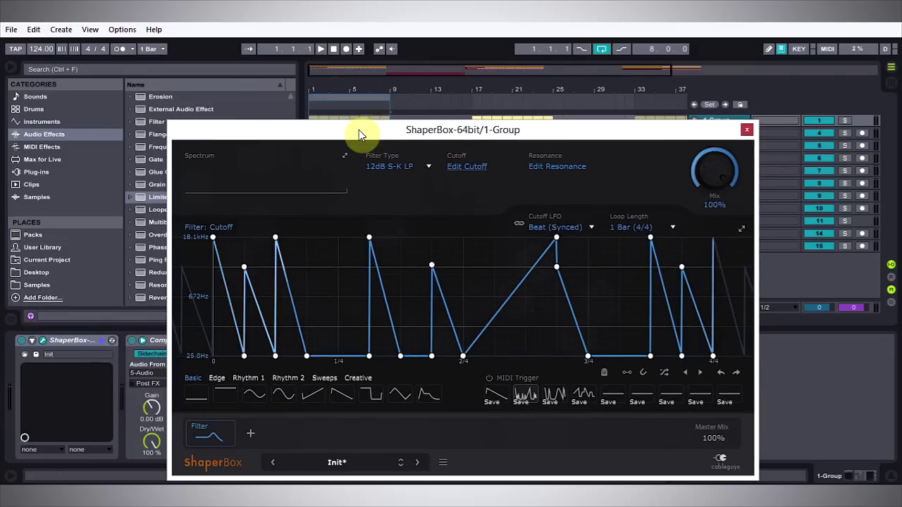
{"action": "left_click_drag", "start_coordinate": [714, 127], "coordinate": [698, 192]}
- Unfold 1 Group, set its volume to -5.0 dB, and play it dry
{"action": "left_click", "coordinate": [695, 121]}
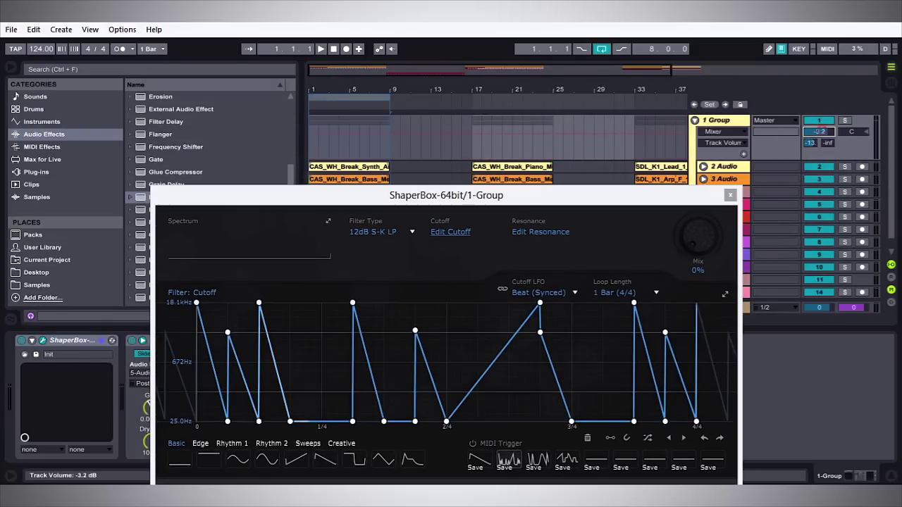
{"action": "left_click_drag", "start_coordinate": [826, 140], "coordinate": [825, 134]}
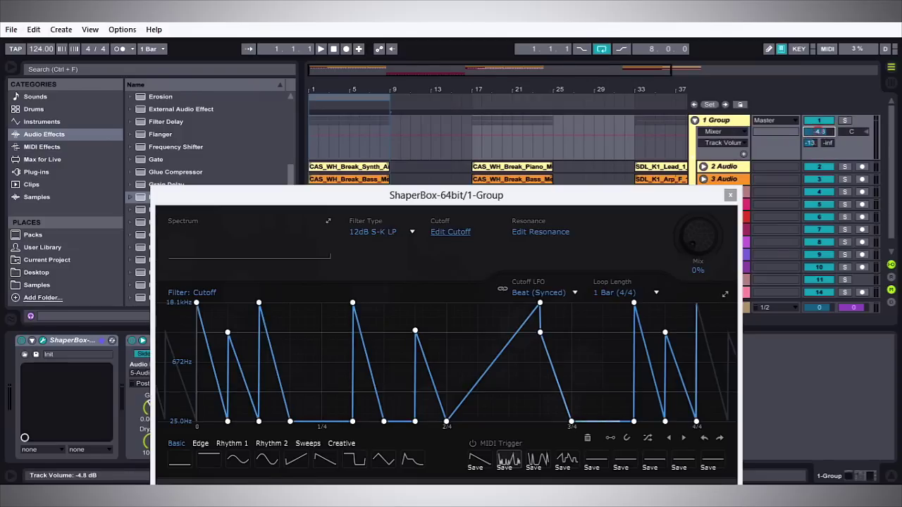
{"action": "left_click_drag", "start_coordinate": [820, 133], "coordinate": [866, 121]}
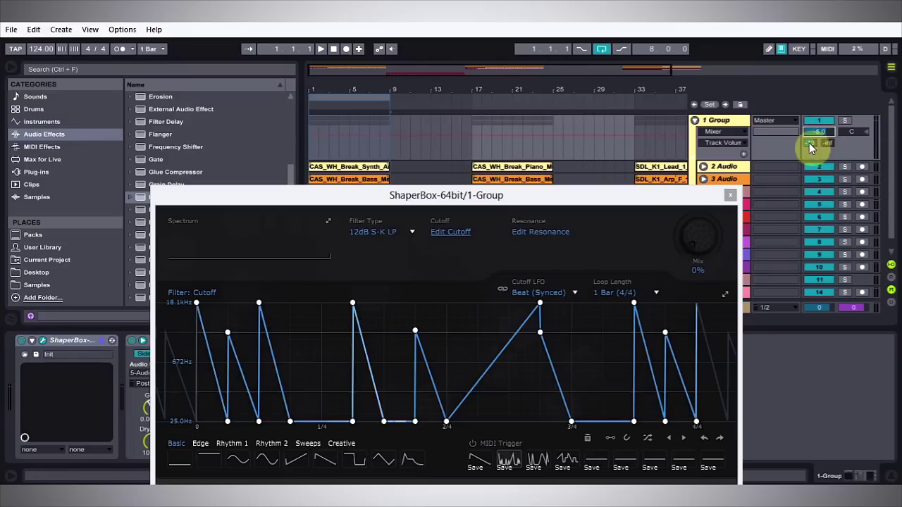
{"action": "left_click", "coordinate": [333, 258]}
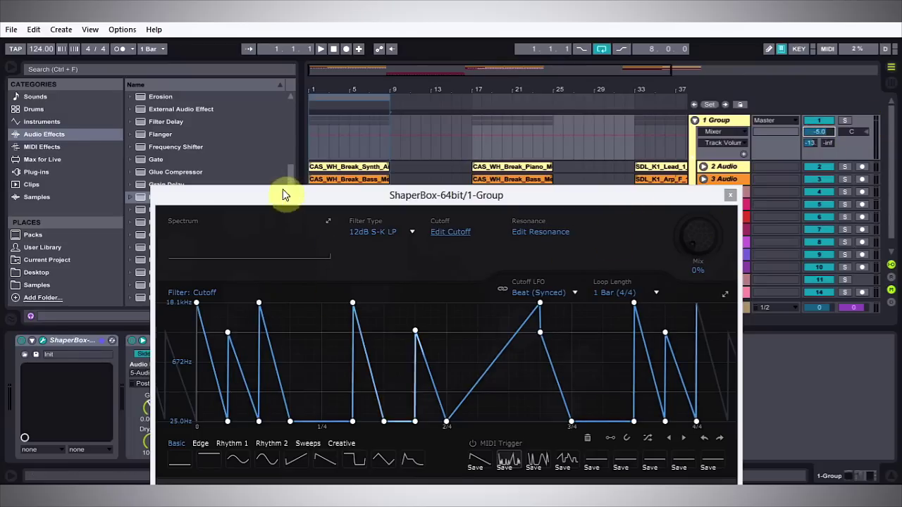
{"action": "key", "text": "space"}
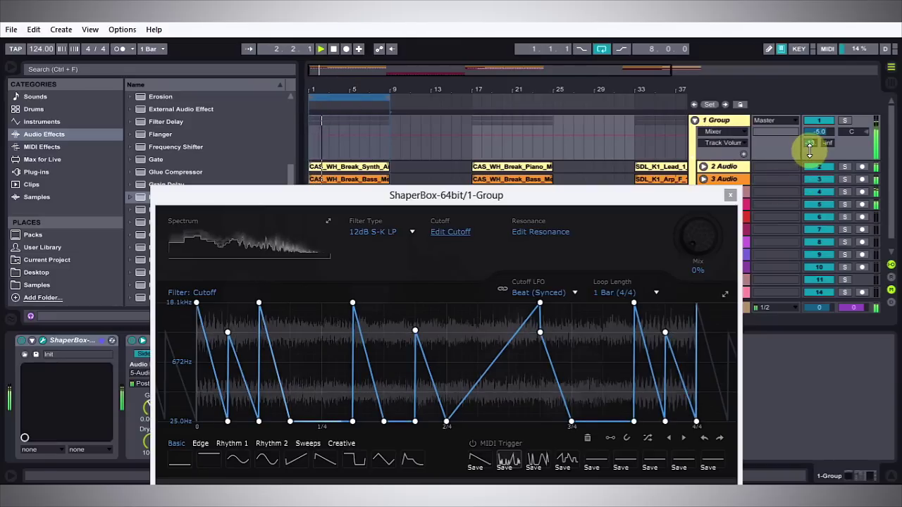
{"action": "left_click_drag", "start_coordinate": [810, 146], "coordinate": [810, 134]}
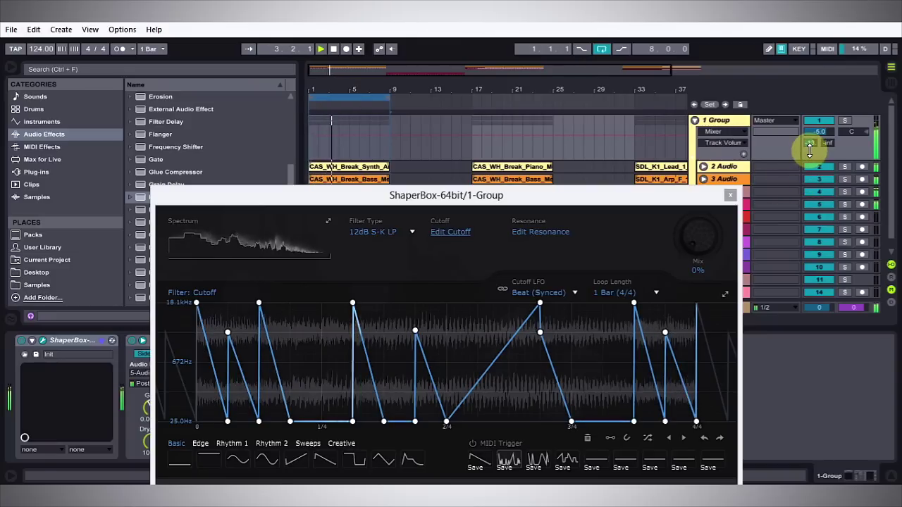
{"action": "key", "text": "space"}
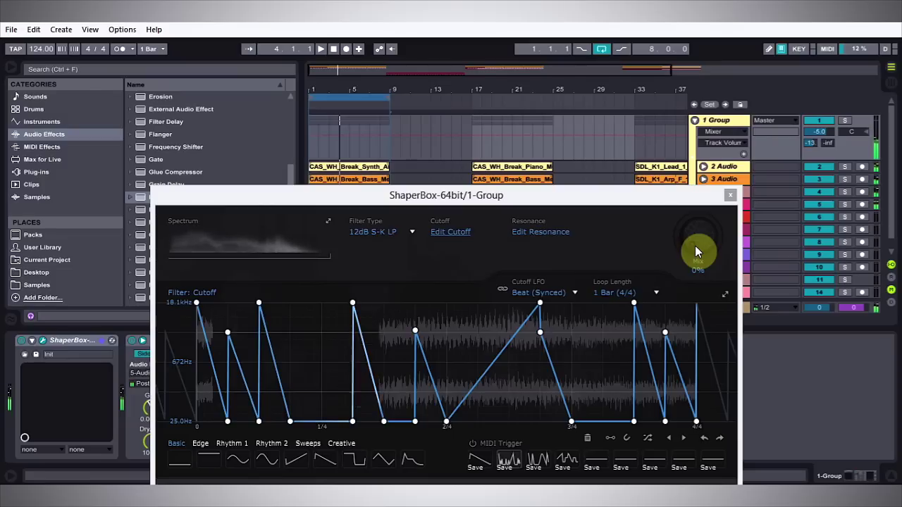
- Bring 1 Group's ShaperBox mix up to 100% and play the filtered groove once
{"action": "left_click_drag", "start_coordinate": [683, 263], "coordinate": [684, 232]}
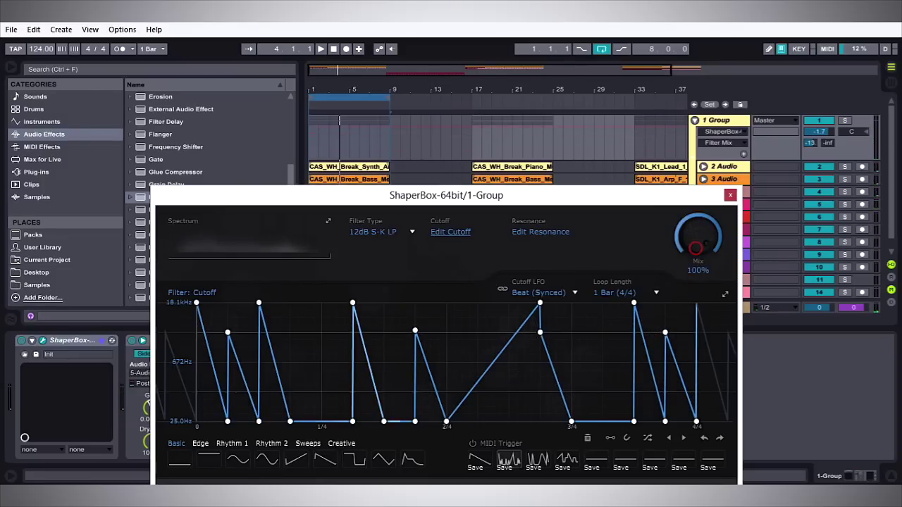
{"action": "key", "text": "space"}
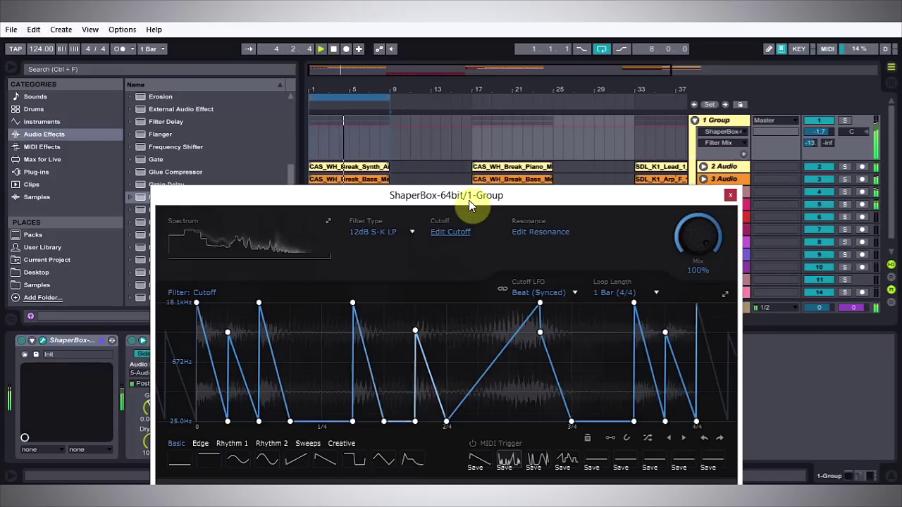
{"action": "key", "text": "space"}
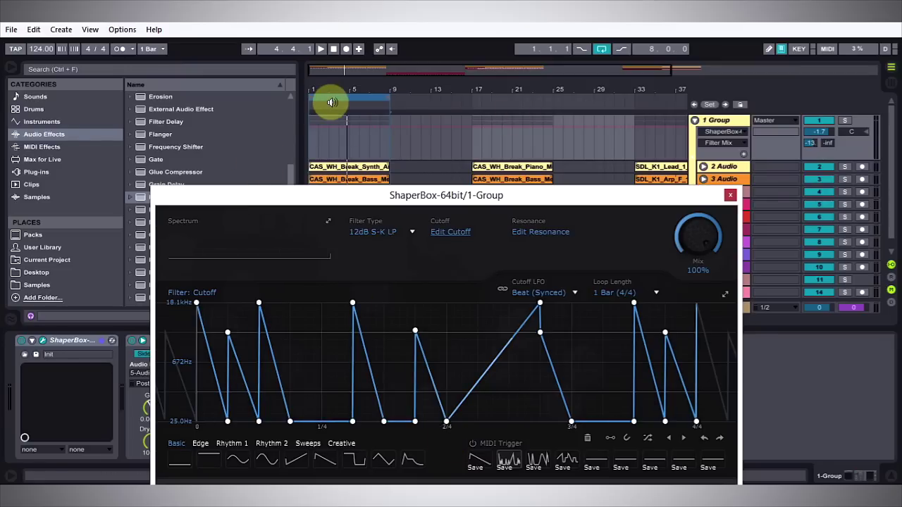
- Loop bars 17–21, delete two cutoff curve points, and save the curve as a spare wave
{"action": "left_click_drag", "start_coordinate": [332, 102], "coordinate": [499, 105]}
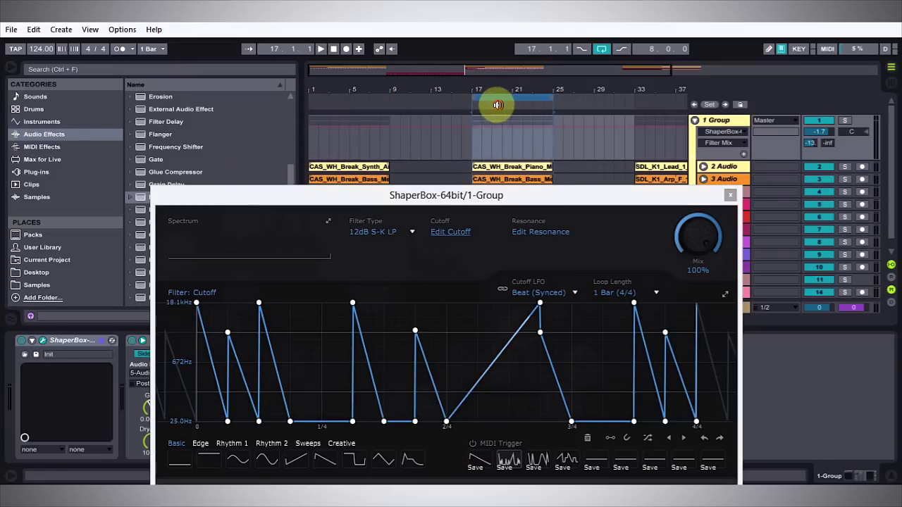
{"action": "left_click_drag", "start_coordinate": [446, 195], "coordinate": [421, 84]}
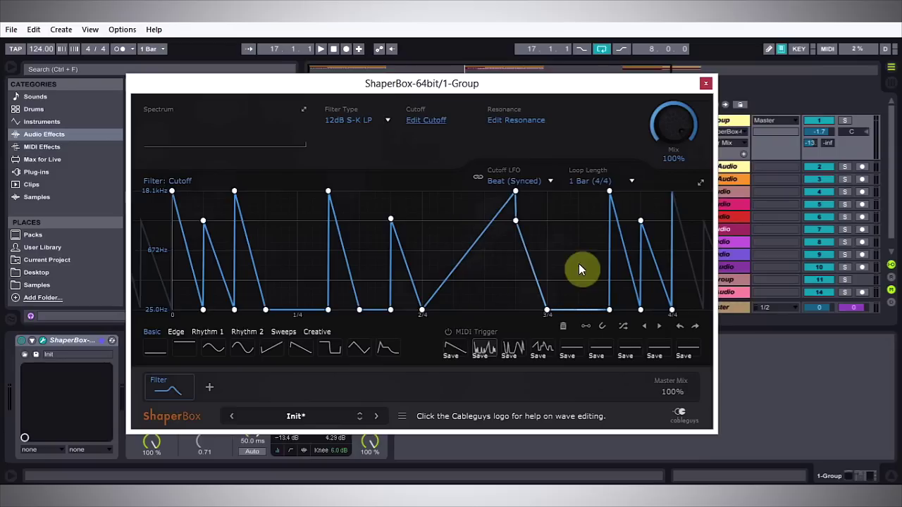
{"action": "double_click", "coordinate": [547, 310]}
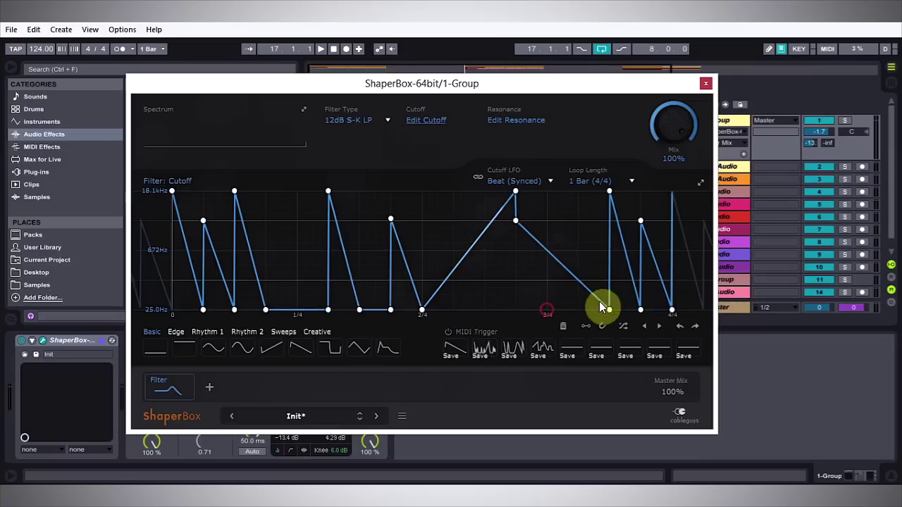
{"action": "double_click", "coordinate": [609, 191]}
{"action": "left_click", "coordinate": [597, 357]}
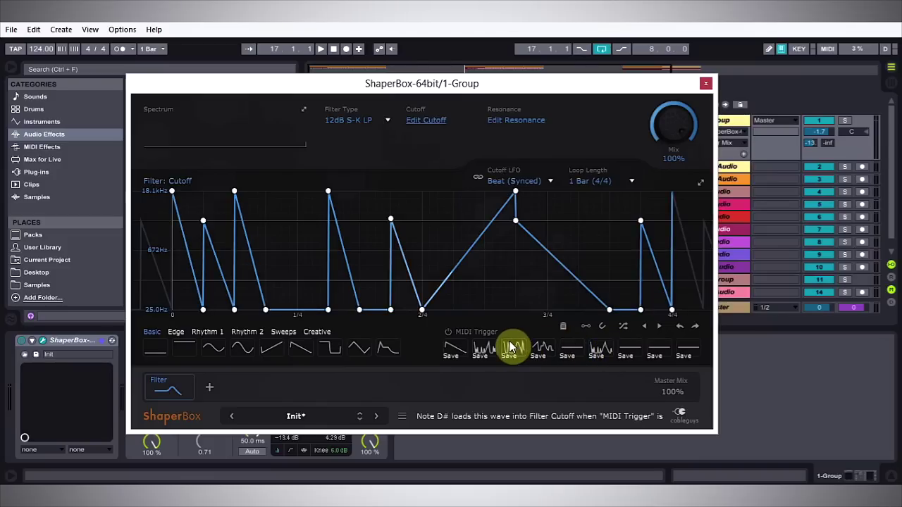
- Load the smoother saved wave into the cutoff curve
{"action": "mouse_move", "coordinate": [442, 84]}
{"action": "left_mouse_down"}
{"action": "mouse_move", "coordinate": [460, 150]}
{"action": "mouse_move", "coordinate": [481, 103]}
{"action": "left_mouse_up"}
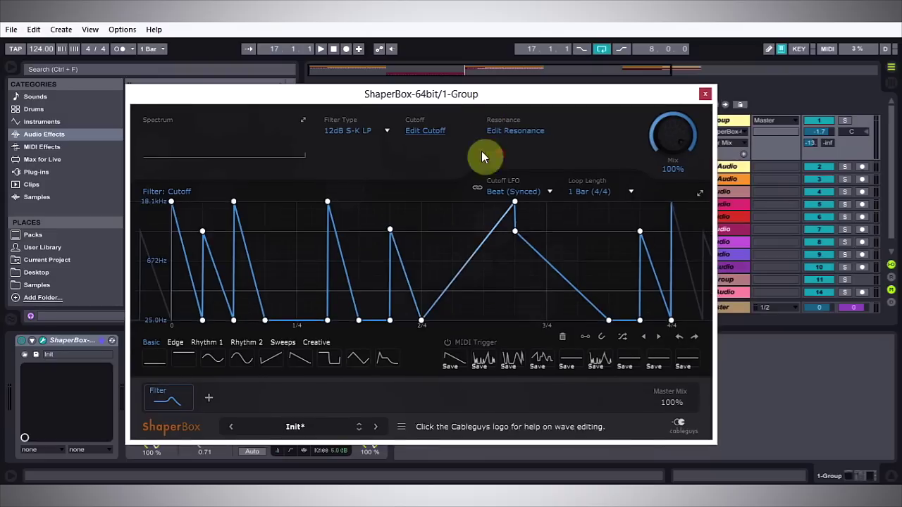
{"action": "left_click", "coordinate": [514, 360]}
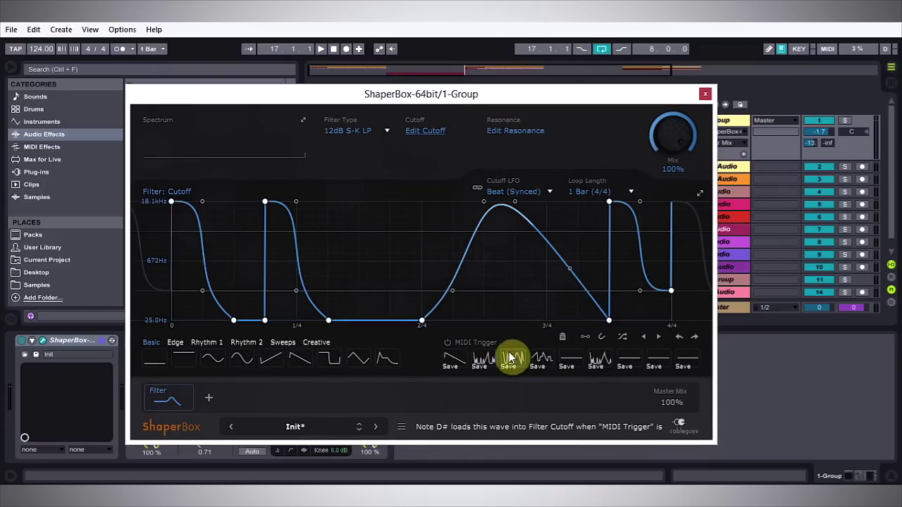
{"action": "left_click_drag", "start_coordinate": [442, 96], "coordinate": [462, 170]}
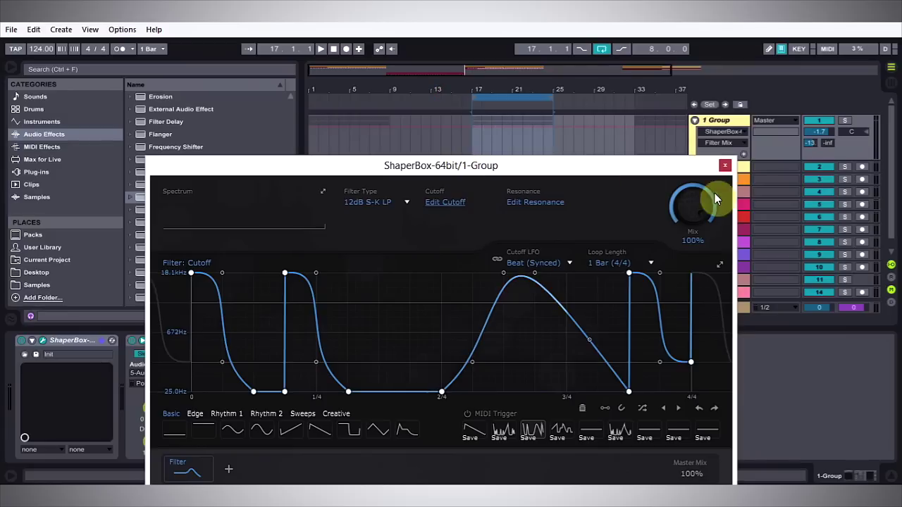
- Lower the group volume, reset the filter mix to 100%, and audition the smoother wave
{"action": "left_click_drag", "start_coordinate": [822, 131], "coordinate": [823, 141]}
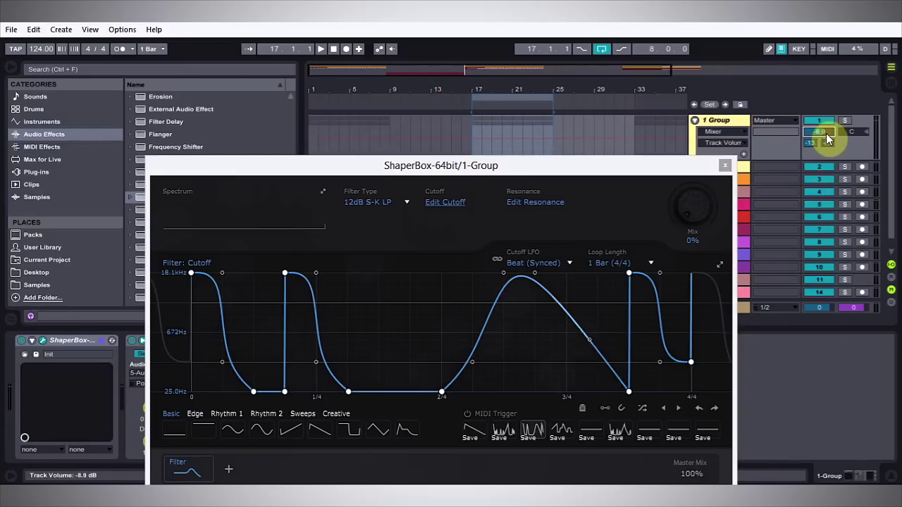
{"action": "key", "text": "space"}
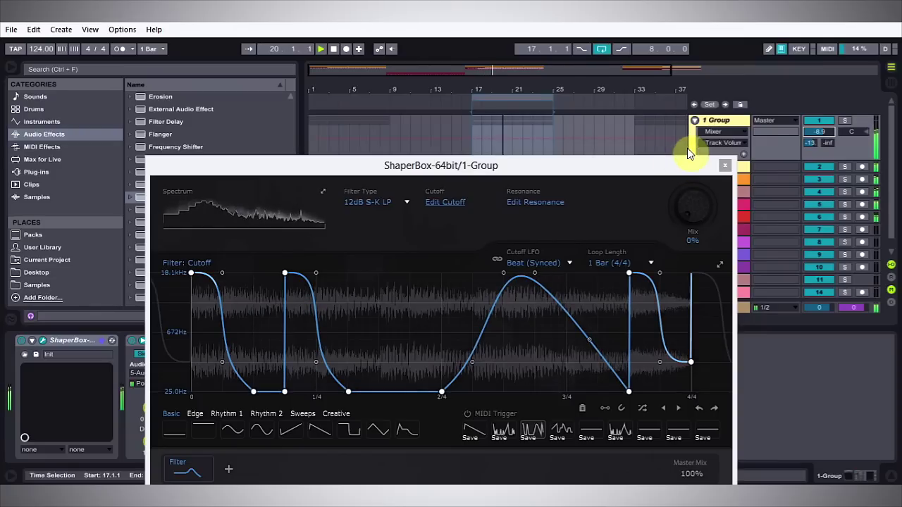
{"action": "key", "text": "space"}
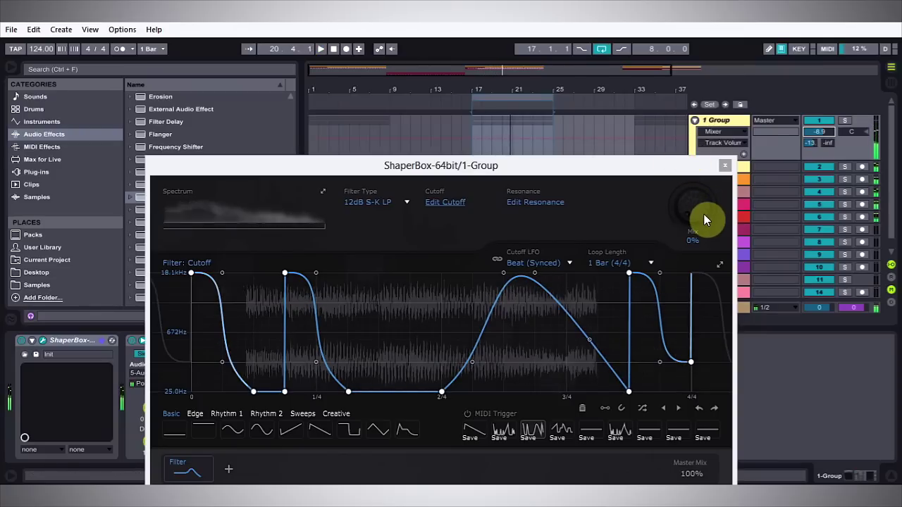
{"action": "double_click", "coordinate": [694, 213]}
{"action": "left_click_drag", "start_coordinate": [549, 167], "coordinate": [549, 86]}
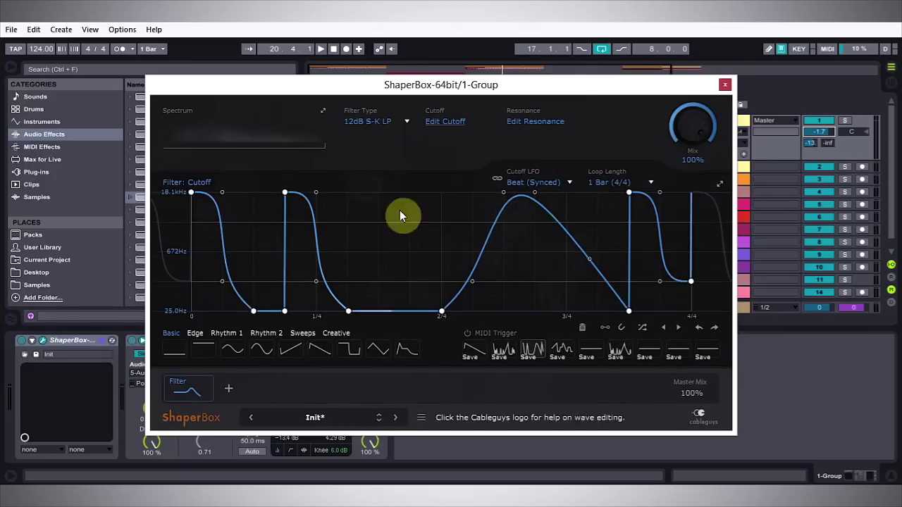
{"action": "key", "text": "space"}
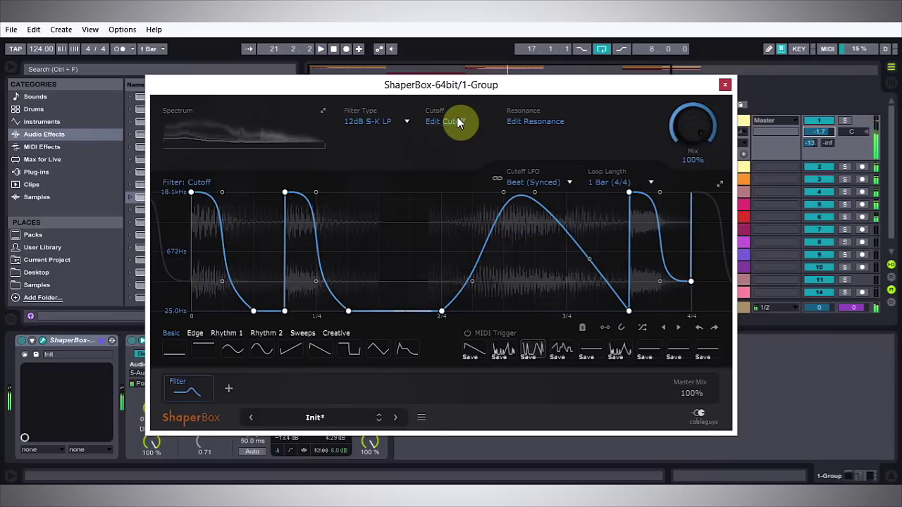
{"action": "key", "text": "space"}
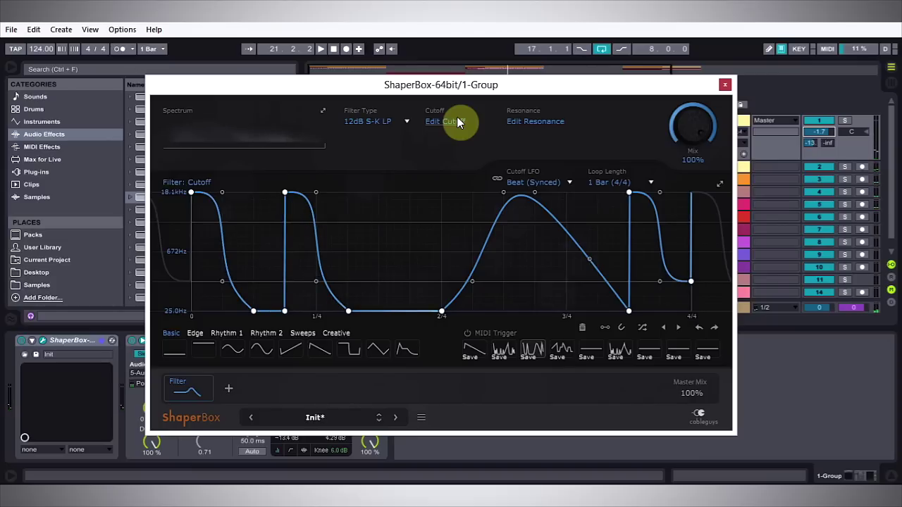
- Play again and select the section starting at bar 33
{"action": "left_click_drag", "start_coordinate": [444, 92], "coordinate": [427, 234]}
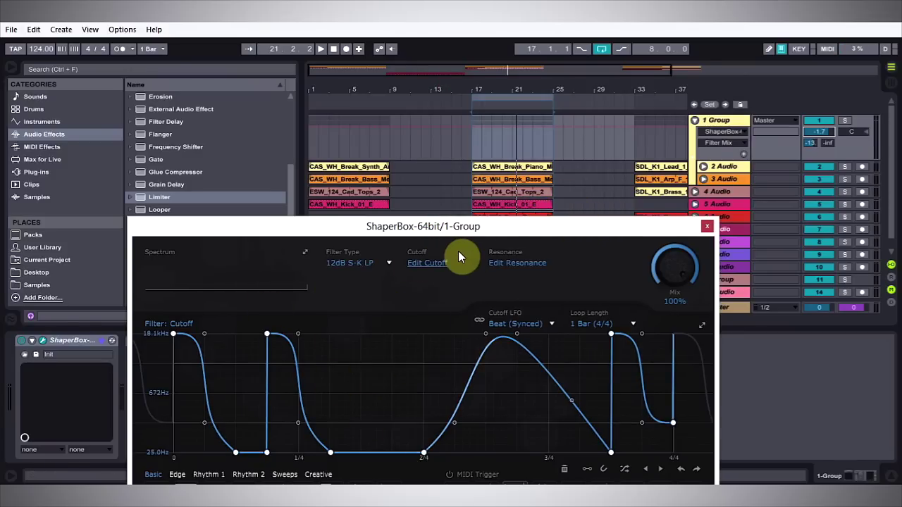
{"action": "key", "text": "space"}
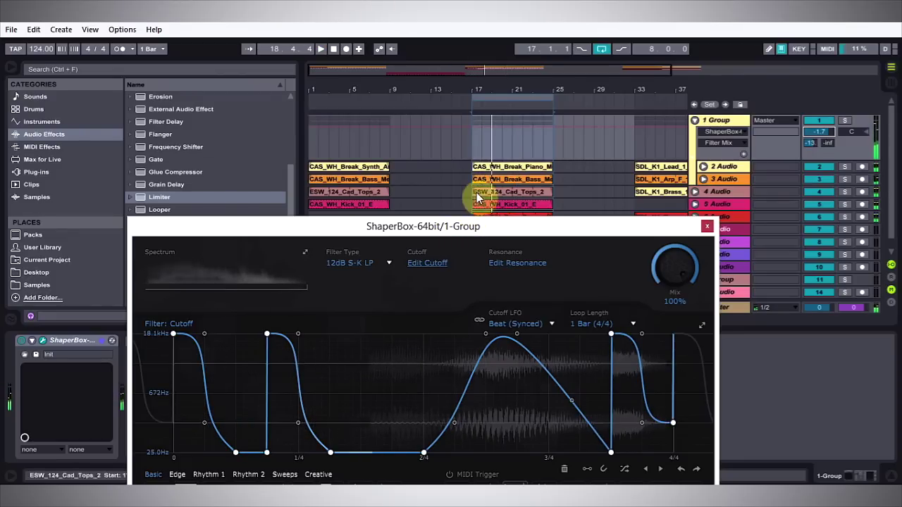
{"action": "left_click_drag", "start_coordinate": [527, 89], "coordinate": [464, 94]}
{"action": "left_click", "coordinate": [624, 95]}
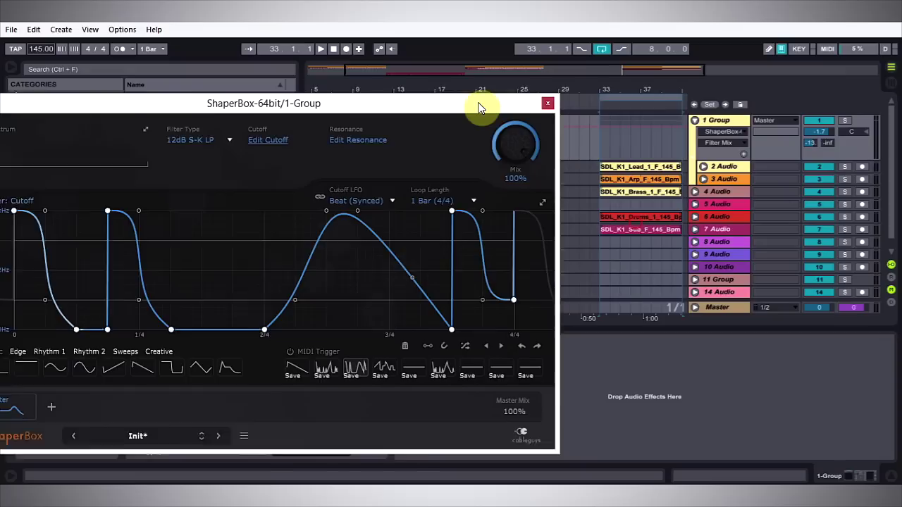
- Load the stepped saved wave into the cutoff and loop bars 33–41
{"action": "left_click_drag", "start_coordinate": [639, 238], "coordinate": [458, 99]}
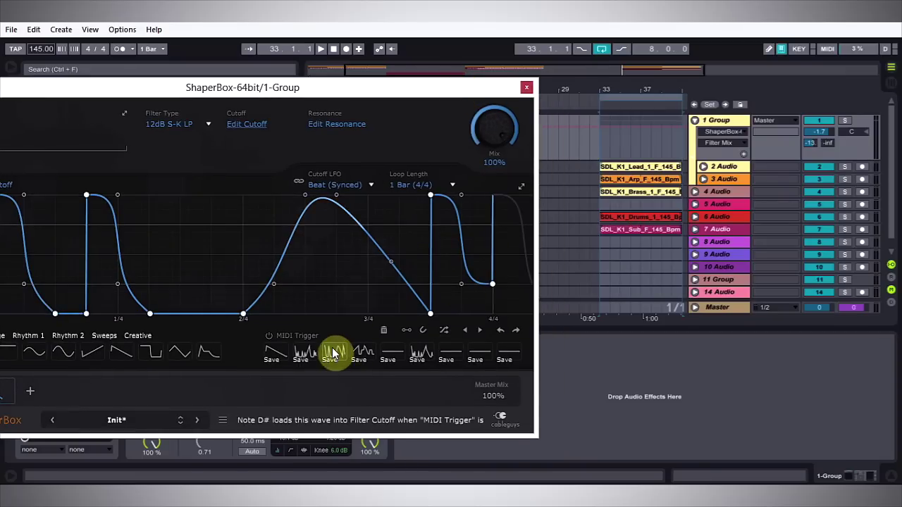
{"action": "left_click", "coordinate": [362, 353]}
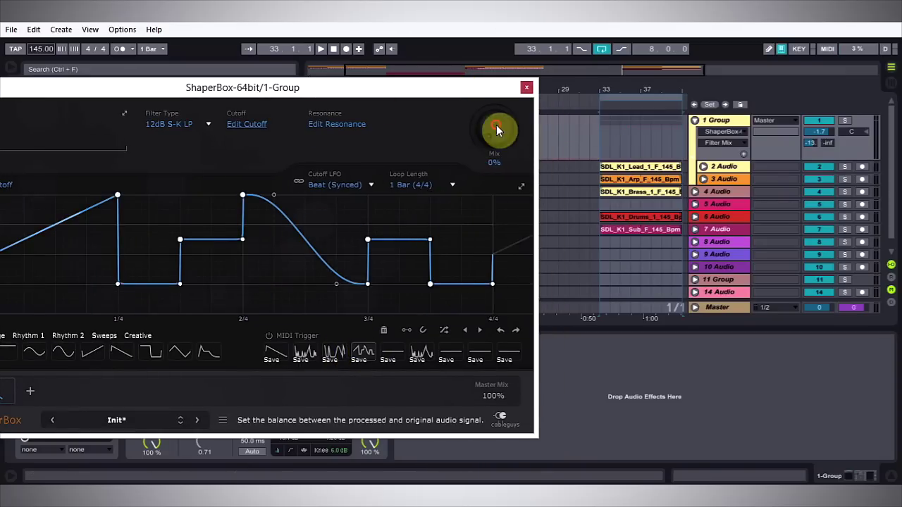
{"action": "key", "text": "space"}
{"action": "left_click", "coordinate": [819, 131]}
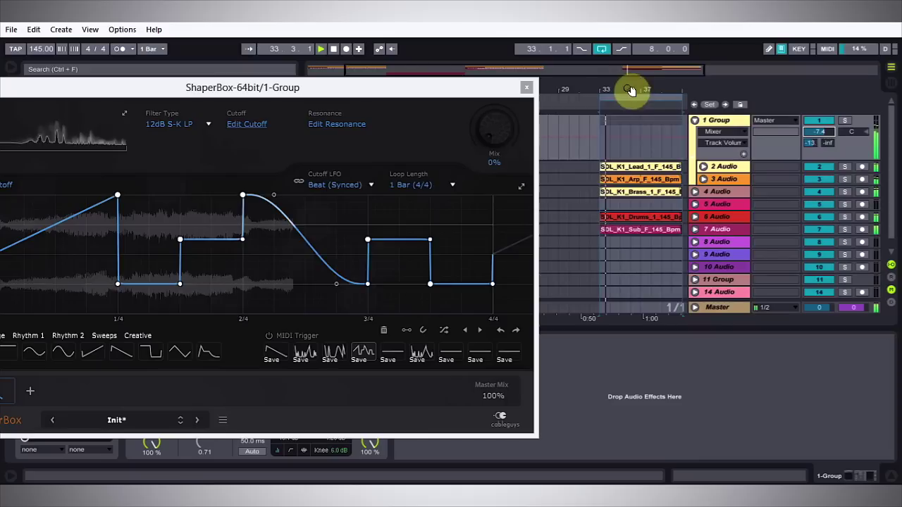
{"action": "left_click", "coordinate": [629, 91]}
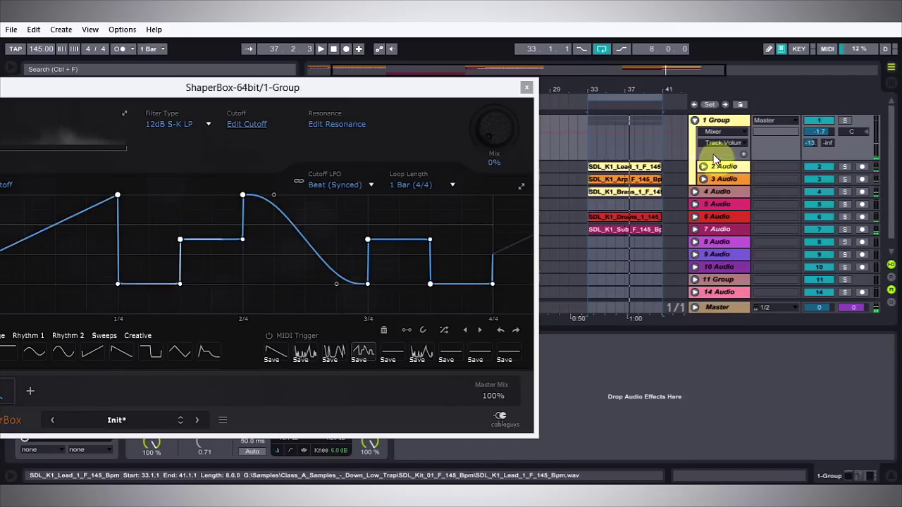
- Restore the filter mix to full and play the stepped wave
{"action": "left_click", "coordinate": [495, 135]}
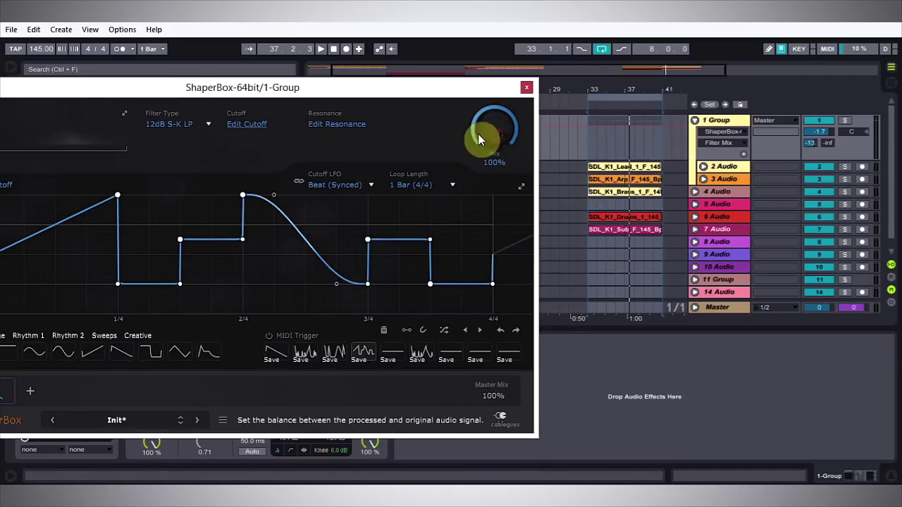
{"action": "key", "text": "space"}
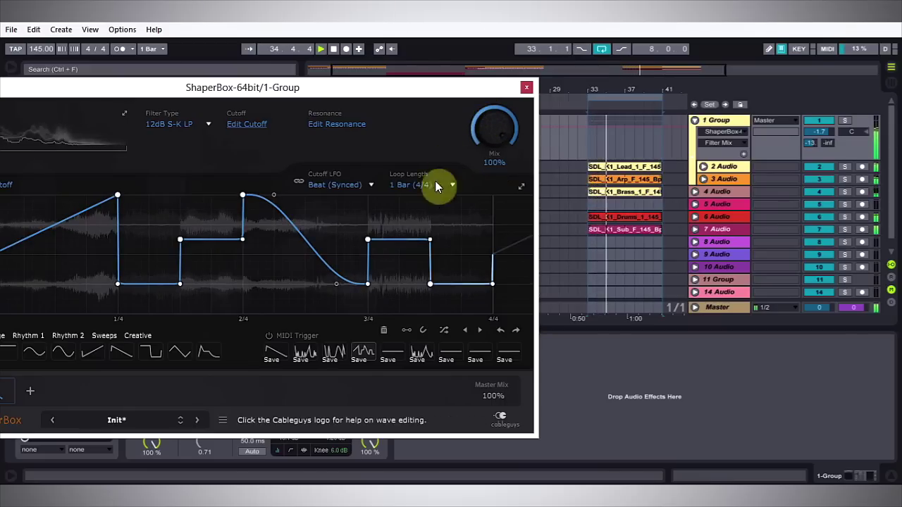
{"action": "left_click_drag", "start_coordinate": [376, 86], "coordinate": [413, 53]}
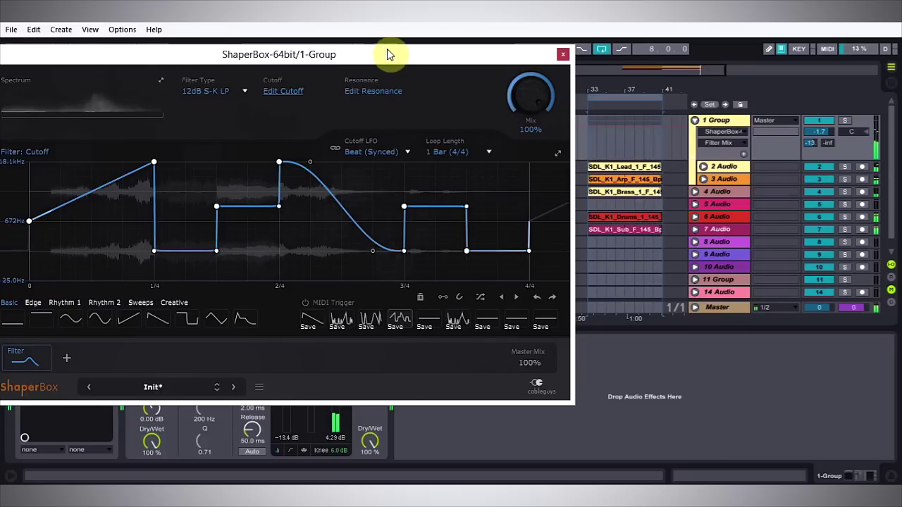
{"action": "mouse_move", "coordinate": [218, 49]}
{"action": "left_mouse_down"}
{"action": "mouse_move", "coordinate": [429, 59]}
{"action": "mouse_move", "coordinate": [406, 66]}
{"action": "left_mouse_up"}
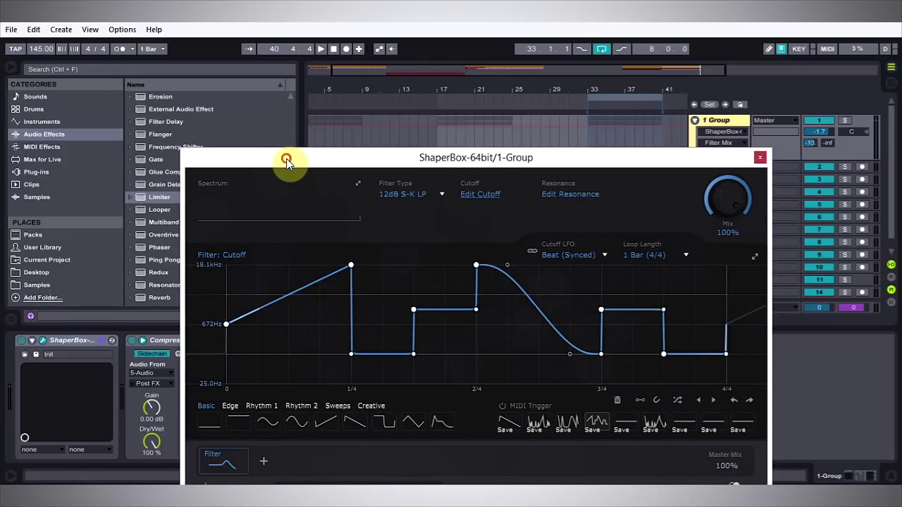
- Loop bars 1–9 at 124 BPM and load the rising Saw cutoff shape
{"action": "left_click_drag", "start_coordinate": [276, 78], "coordinate": [283, 166]}
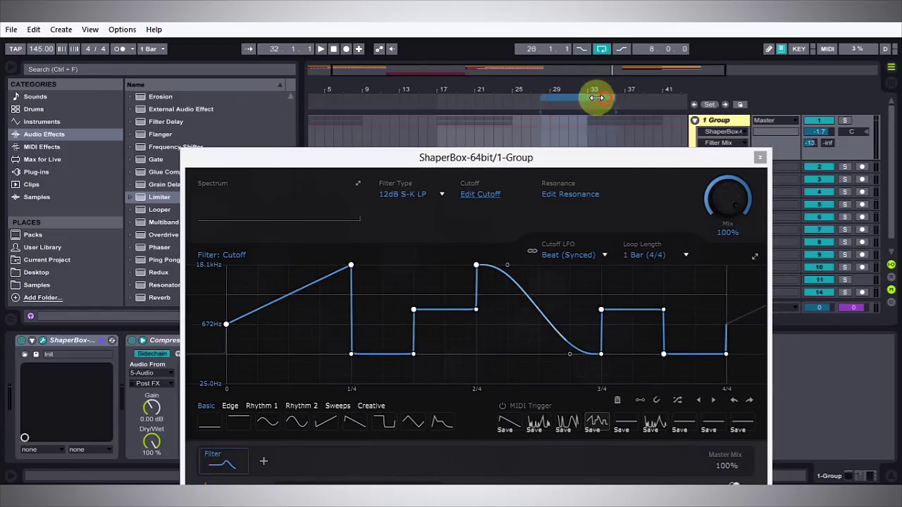
{"action": "left_click_drag", "start_coordinate": [594, 103], "coordinate": [296, 81]}
{"action": "left_click", "coordinate": [37, 49]}
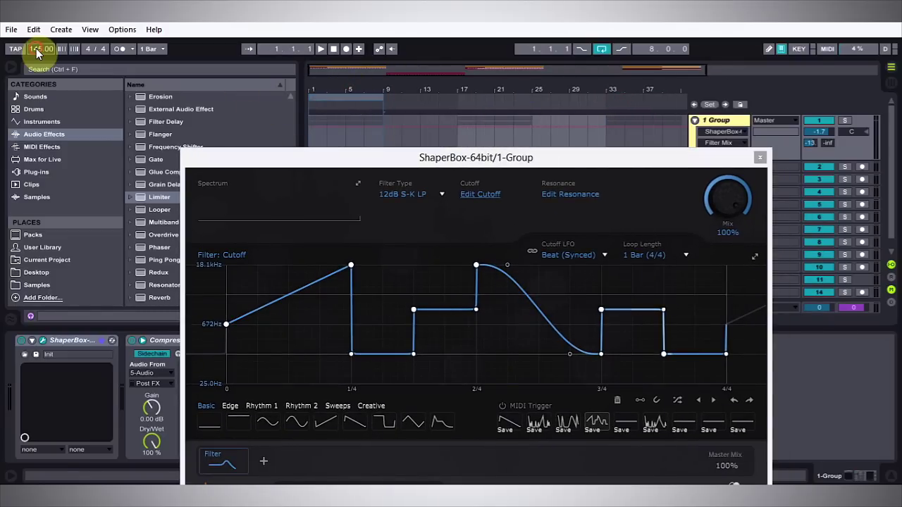
{"action": "type", "text": "124"}
{"action": "key", "text": "Return"}
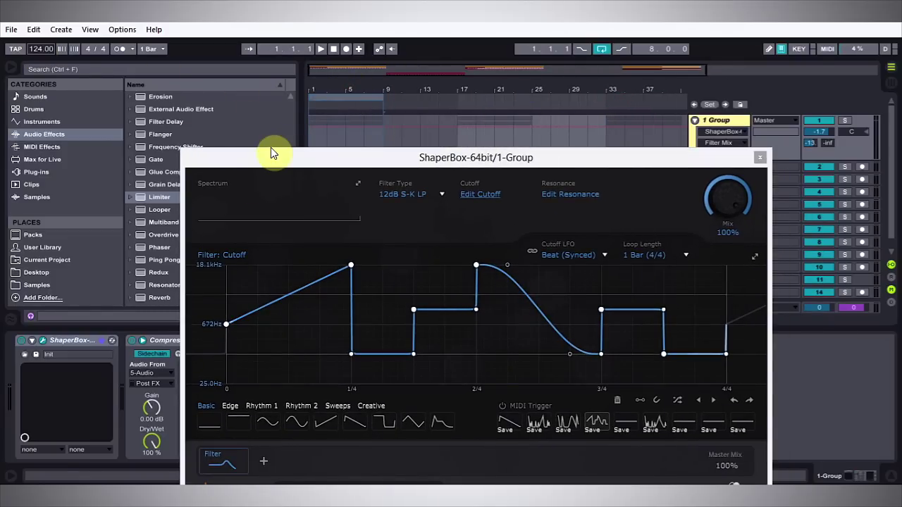
{"action": "left_click_drag", "start_coordinate": [273, 153], "coordinate": [201, 91]}
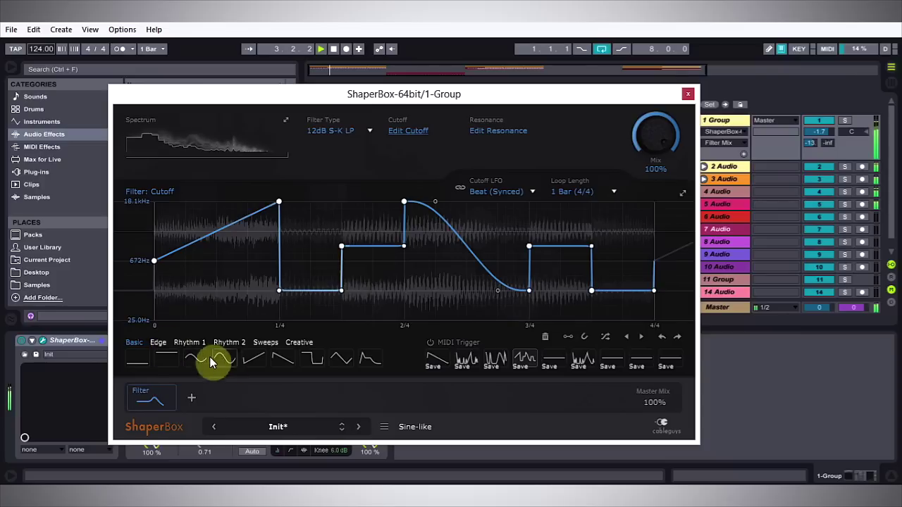
{"action": "left_click", "coordinate": [249, 363]}
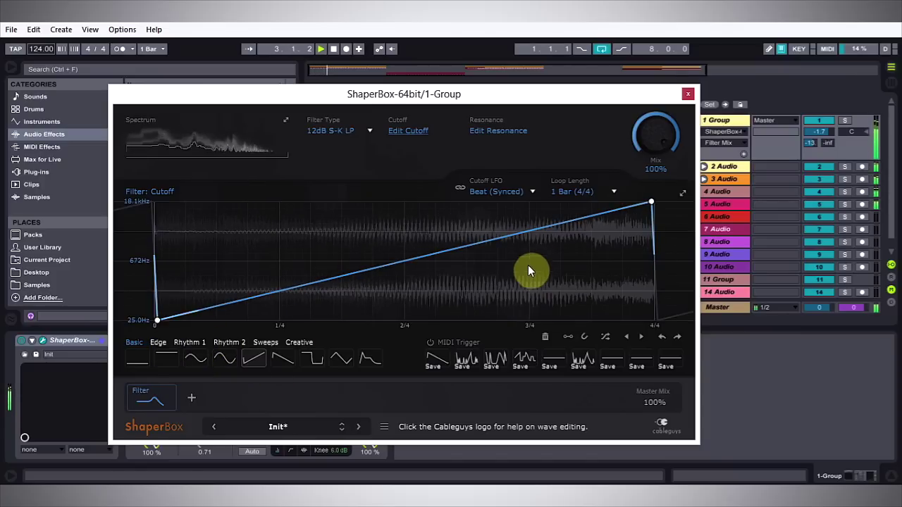
- Set the ShaperBox LFO loop length to a quarter note and restart playback
{"action": "key", "text": "space"}
{"action": "left_click", "coordinate": [577, 191]}
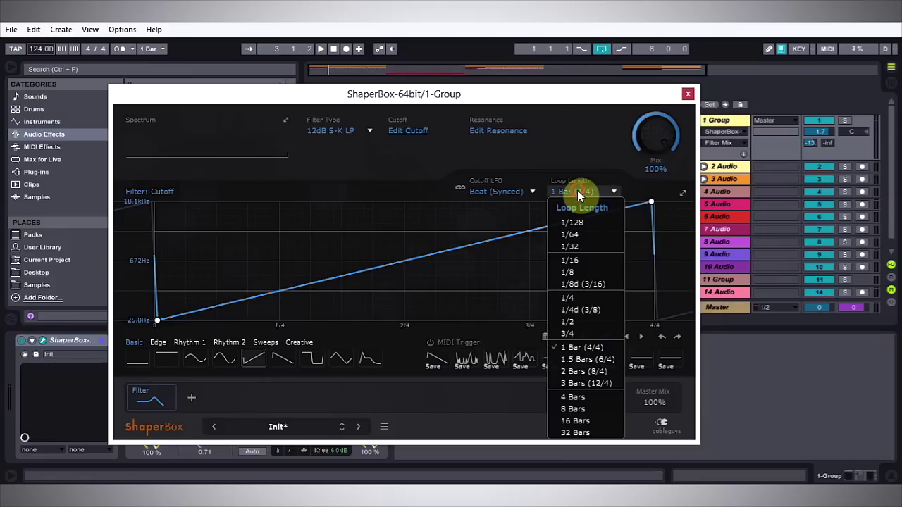
{"action": "left_click", "coordinate": [568, 298]}
{"action": "key", "text": "space"}
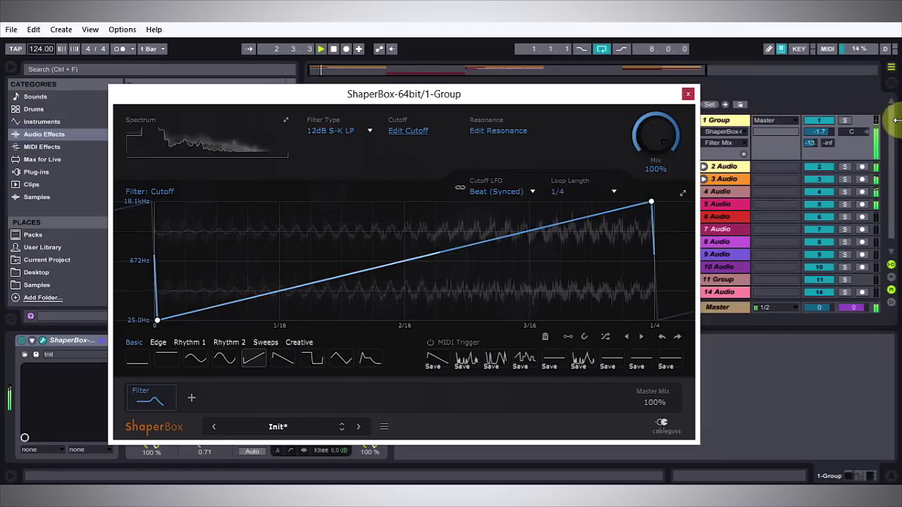
- Solo 1 Group and bend the cutoff ramp into a concave curve
{"action": "left_click", "coordinate": [845, 121]}
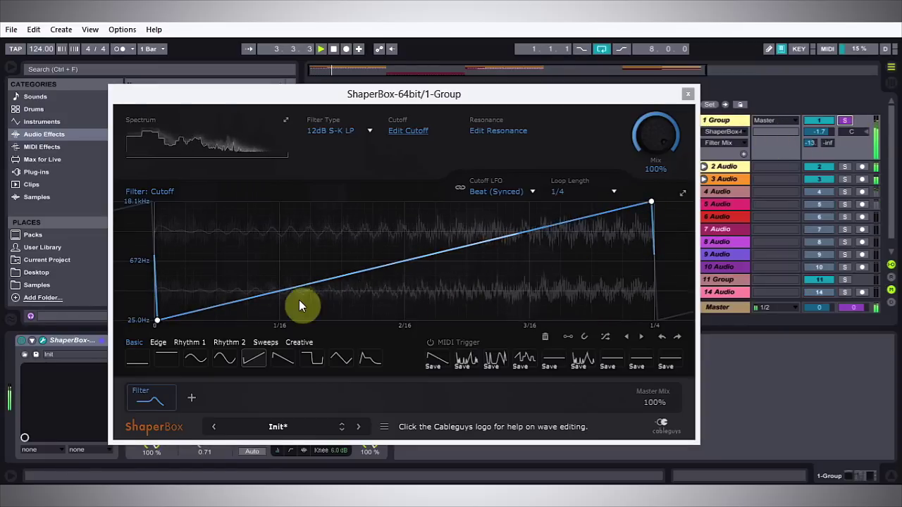
{"action": "left_click", "coordinate": [317, 278]}
{"action": "left_click_drag", "start_coordinate": [324, 290], "coordinate": [336, 321]}
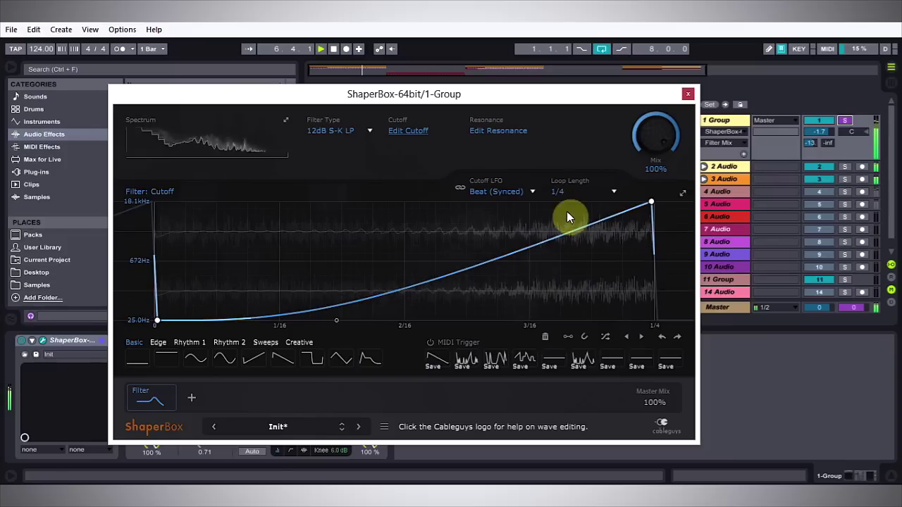
- Audition the Square and then the ADSR envelope cutoff shapes during playback
{"action": "left_click", "coordinate": [314, 358]}
{"action": "key", "text": "space"}
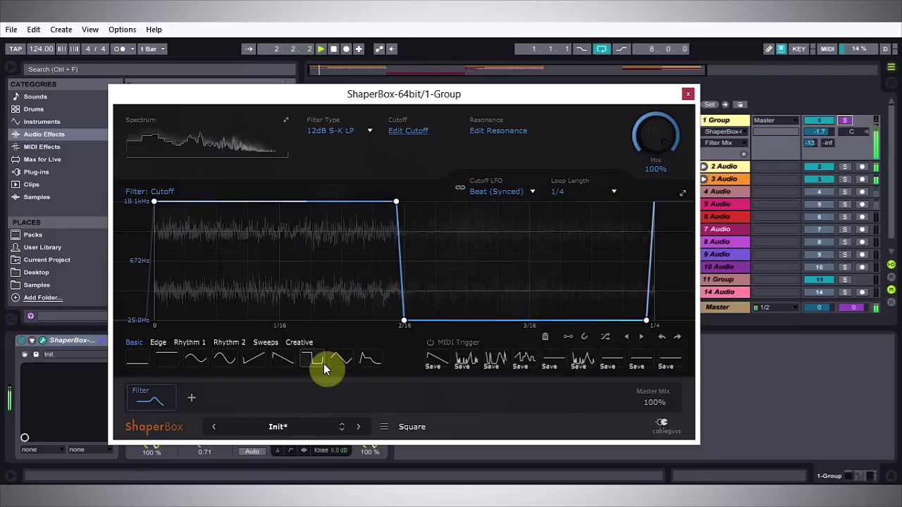
{"action": "left_click", "coordinate": [365, 363]}
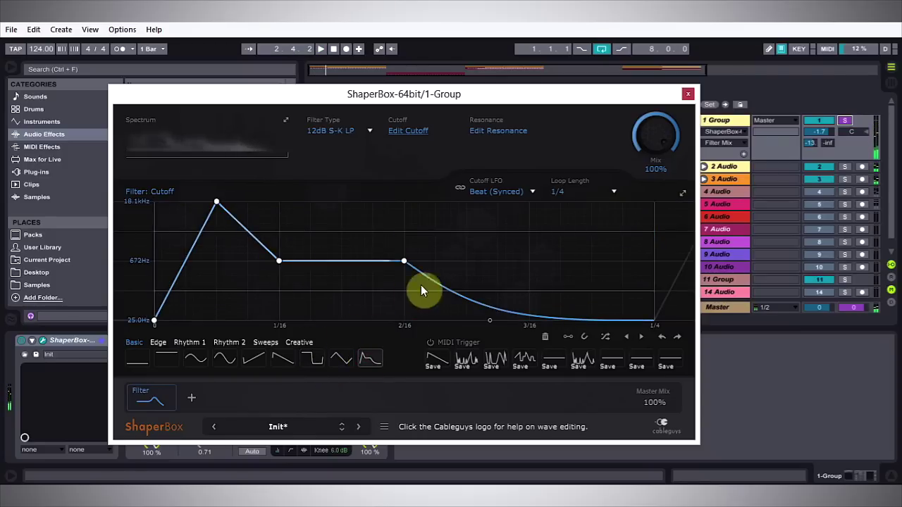
{"action": "key", "text": "space"}
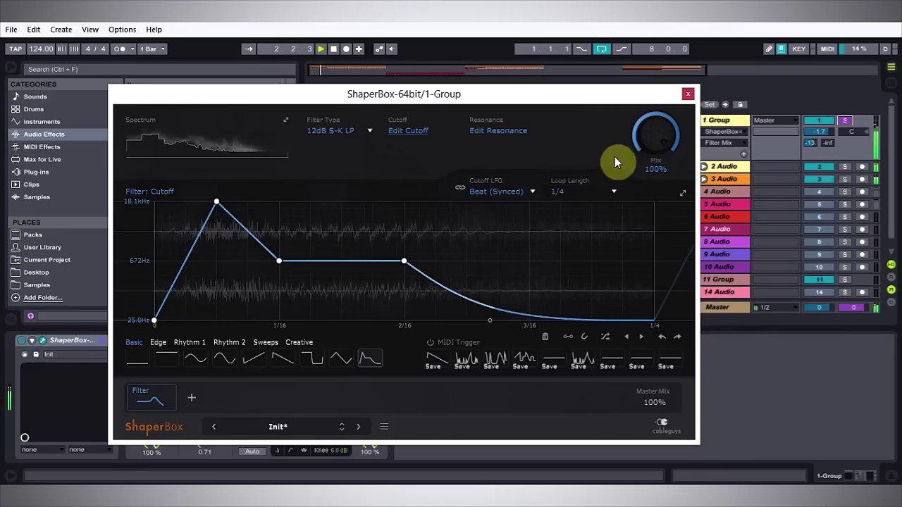
- Change the loop length to 1/8, then 1 Bar, and switch to the Sine shape before stopping
{"action": "left_click", "coordinate": [580, 191]}
{"action": "left_click", "coordinate": [594, 271]}
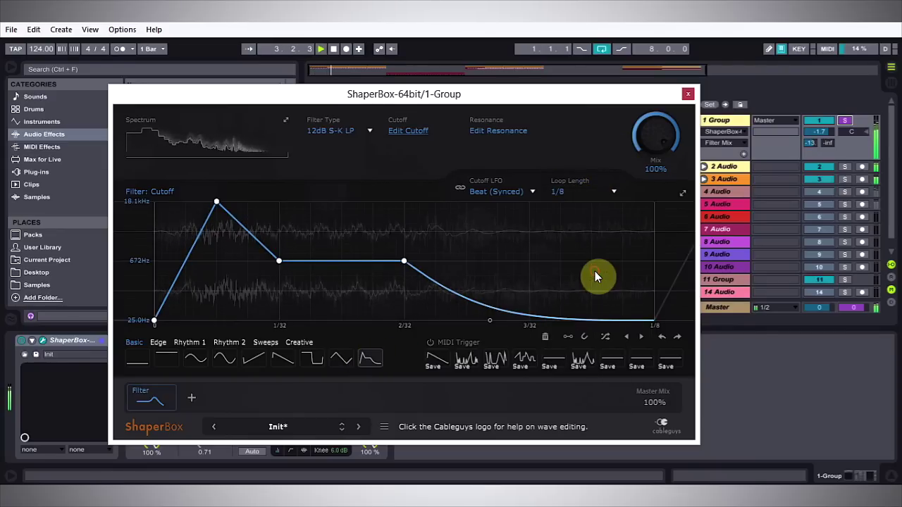
{"action": "left_click", "coordinate": [570, 191]}
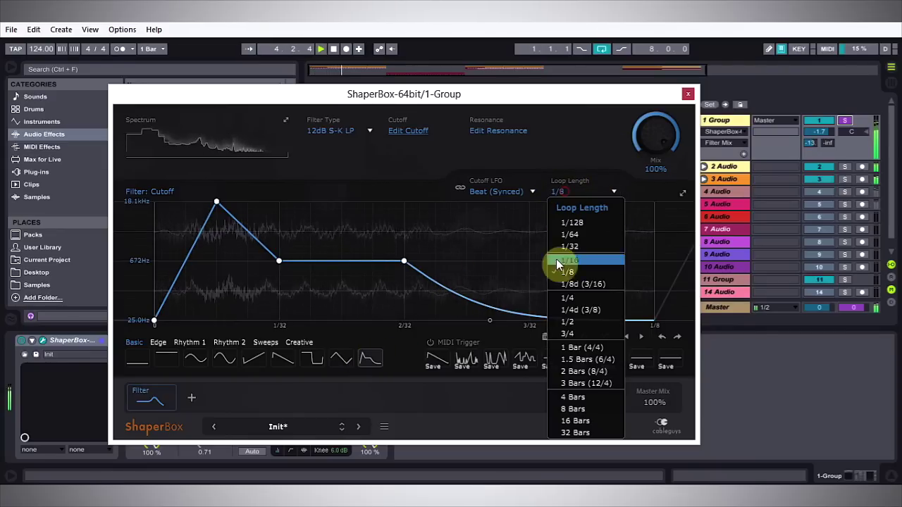
{"action": "left_click", "coordinate": [567, 345]}
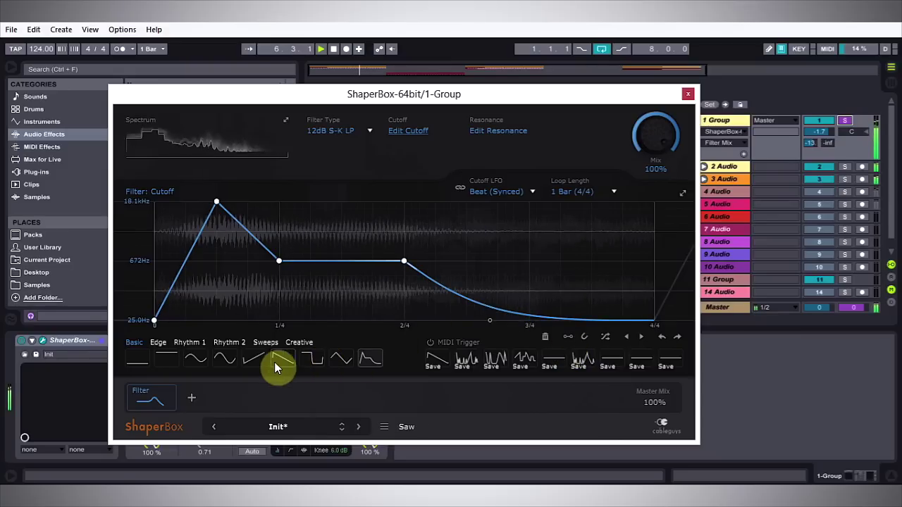
{"action": "left_click", "coordinate": [226, 358]}
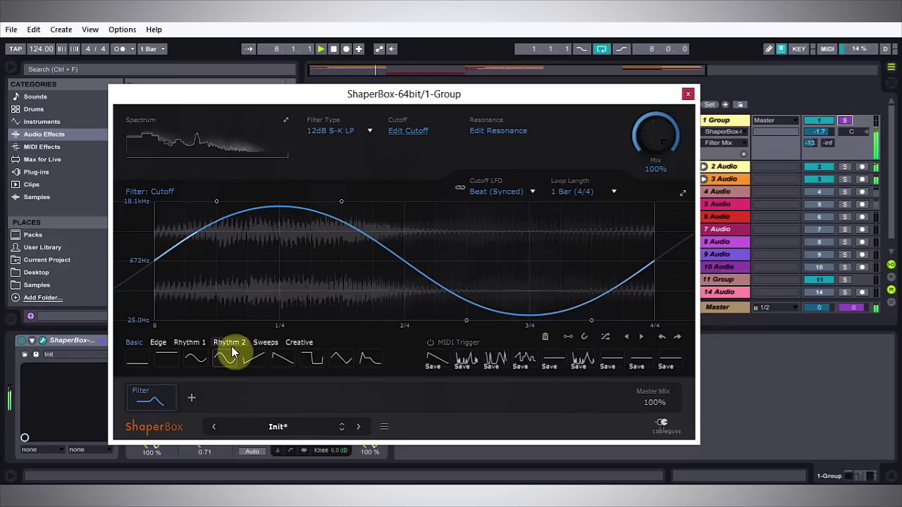
{"action": "key", "text": "space"}
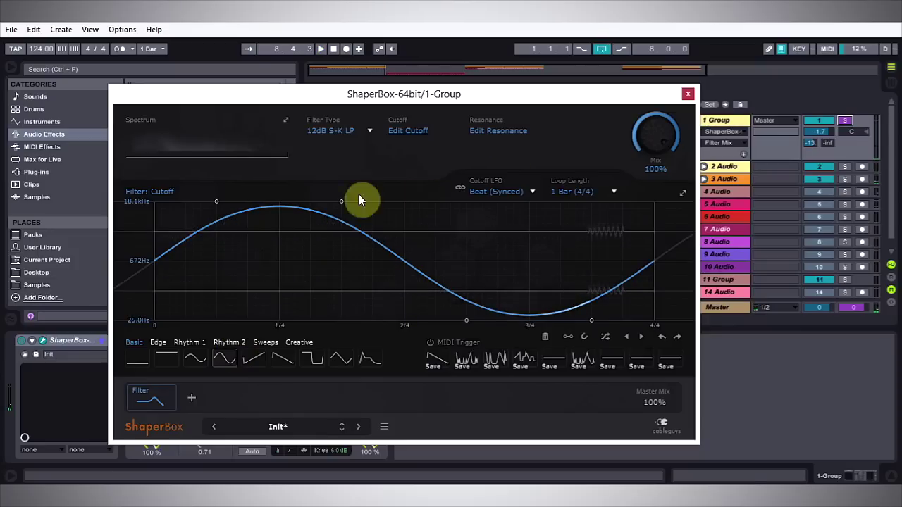
- Audition two Rhythm 1 cutoff patterns including Rhythm 6, dipping the mix to two-thirds then back to 100%
{"action": "left_click", "coordinate": [184, 343]}
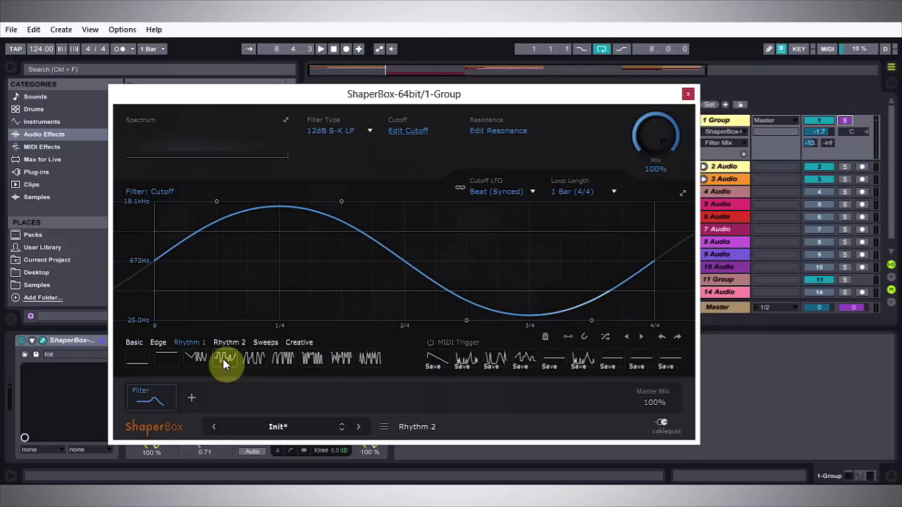
{"action": "left_click", "coordinate": [286, 362]}
{"action": "key", "text": "space"}
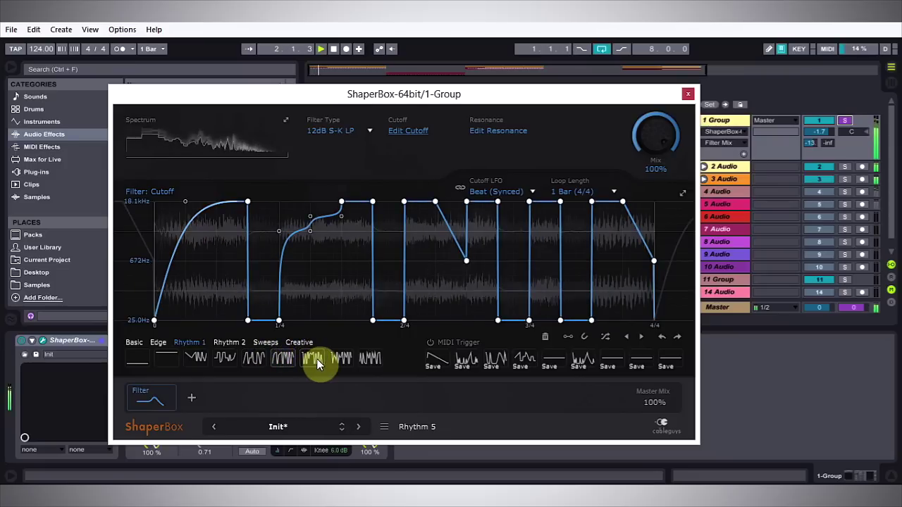
{"action": "left_click", "coordinate": [339, 360]}
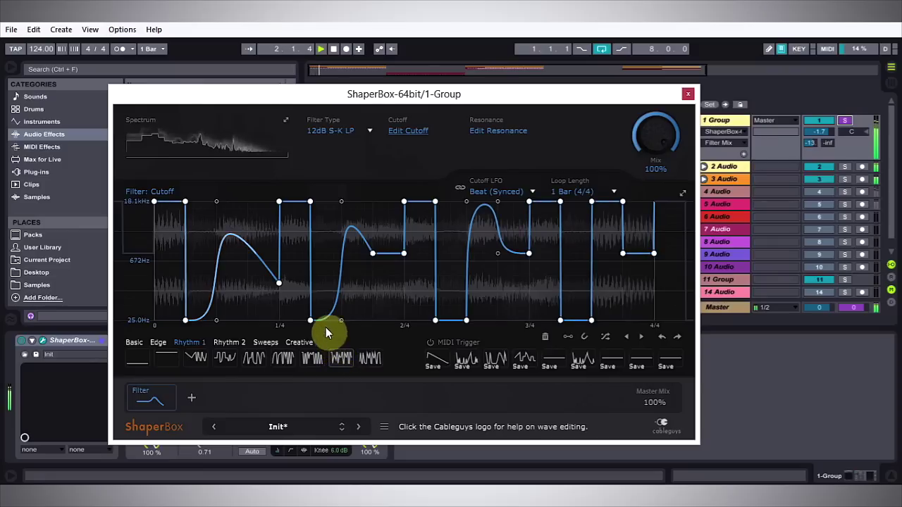
{"action": "left_click_drag", "start_coordinate": [655, 135], "coordinate": [655, 157]}
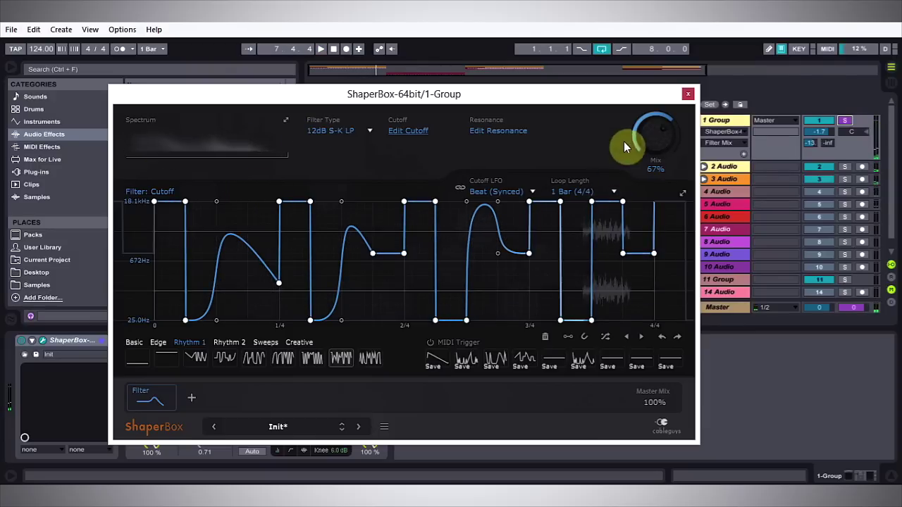
{"action": "left_click_drag", "start_coordinate": [646, 141], "coordinate": [647, 120]}
- Load a two-bar Creative cutoff shape and flatten its first half into steps
{"action": "left_click", "coordinate": [300, 343]}
{"action": "left_click", "coordinate": [254, 358]}
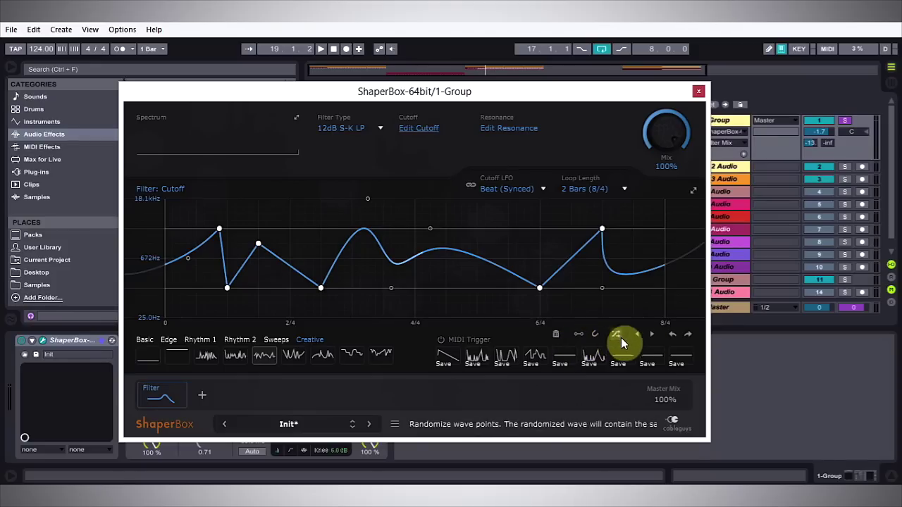
{"action": "left_click", "coordinate": [579, 334]}
{"action": "mouse_move", "coordinate": [534, 278]}
{"action": "left_mouse_down"}
{"action": "mouse_move", "coordinate": [361, 234]}
{"action": "mouse_move", "coordinate": [146, 284]}
{"action": "left_mouse_up"}
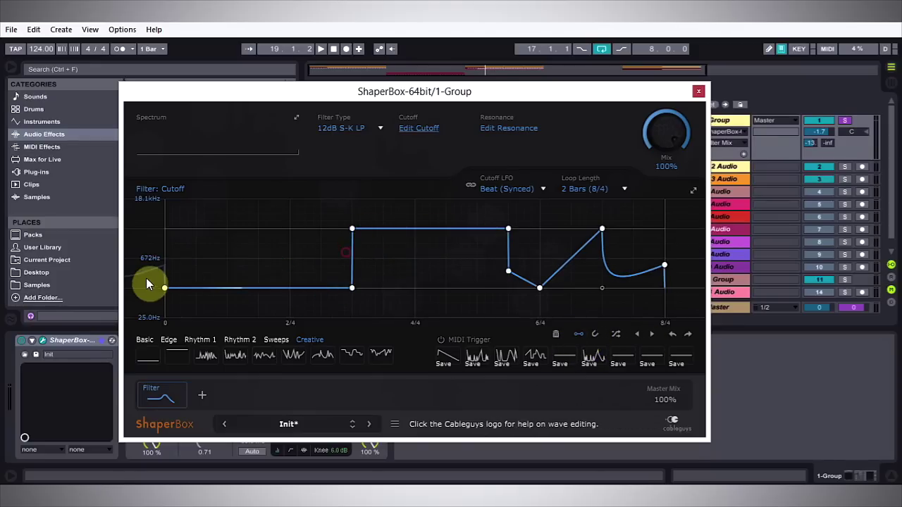
- Narrow the preset library to Filter presets
{"action": "left_click", "coordinate": [293, 425]}
{"action": "left_click", "coordinate": [585, 216]}
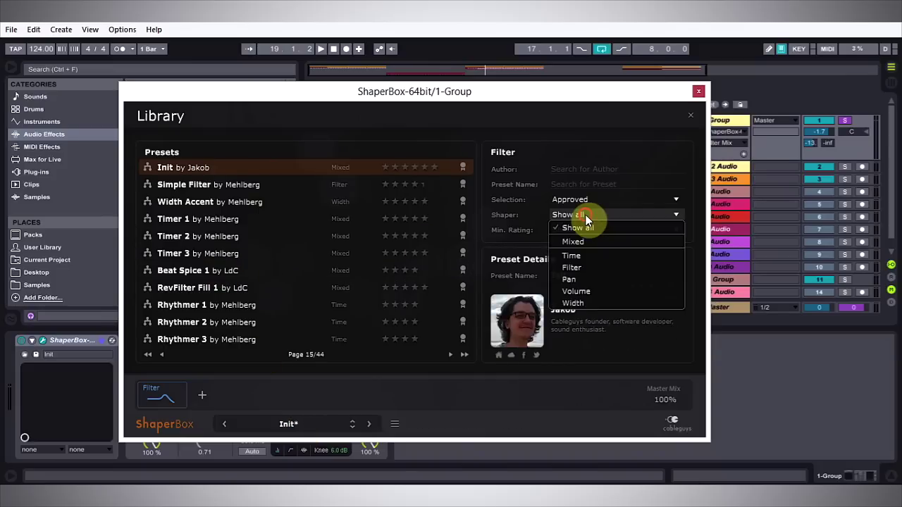
{"action": "left_click", "coordinate": [572, 267]}
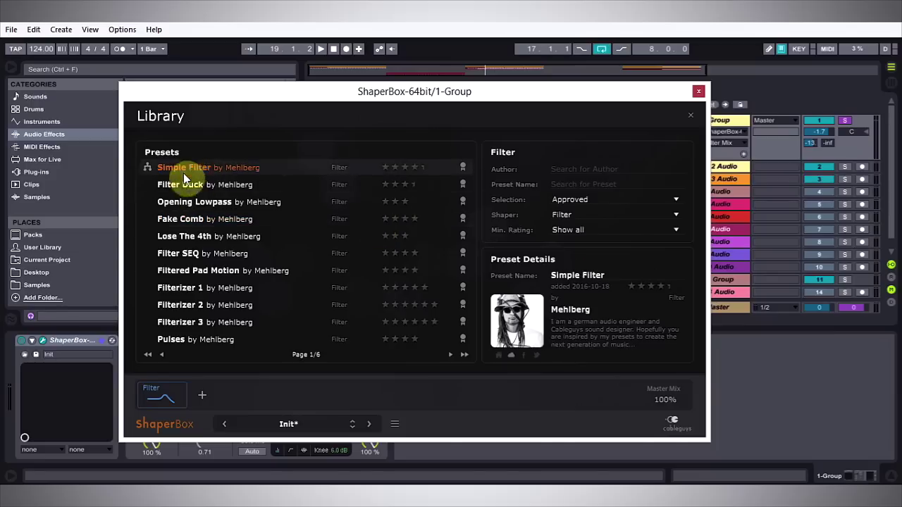
- Load and audition Filterizer 2, then step to Filterizer 3
{"action": "left_click", "coordinate": [191, 303]}
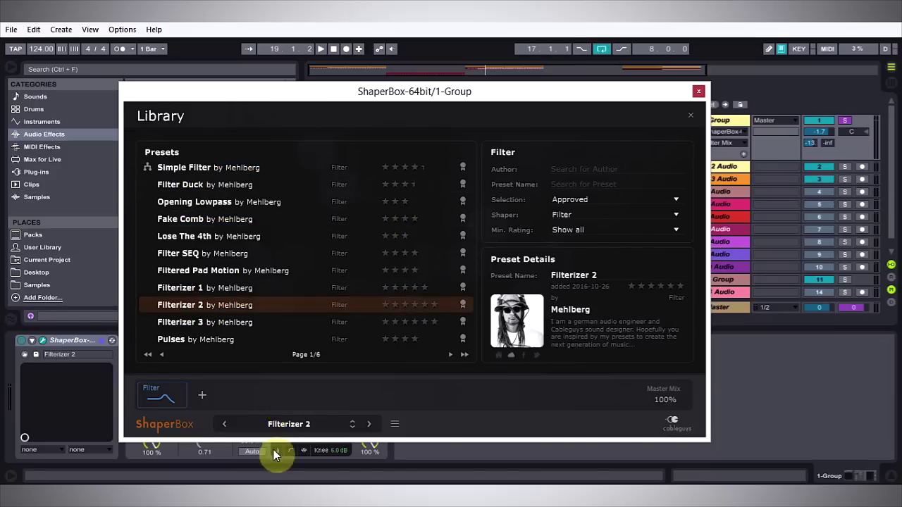
{"action": "left_click", "coordinate": [167, 392]}
{"action": "key", "text": "space"}
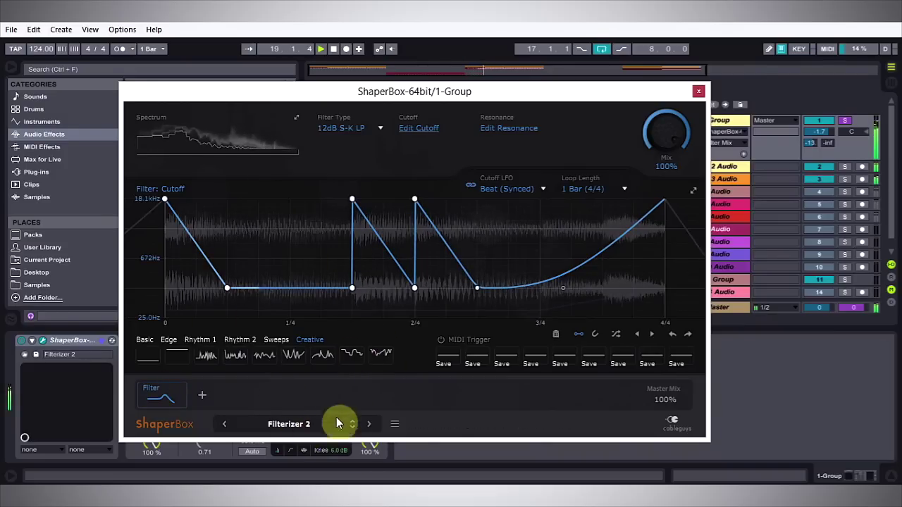
{"action": "left_click", "coordinate": [372, 422]}
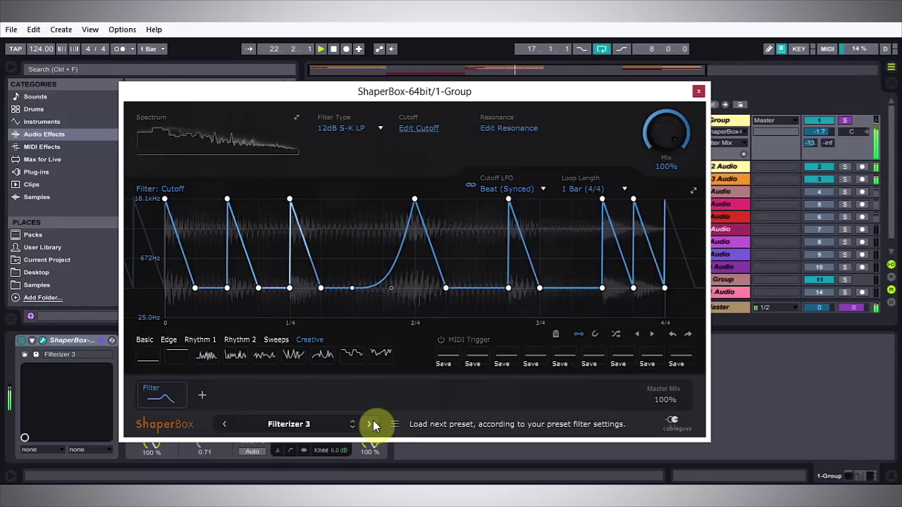
- Load WahWah hard and slow, set its filter type to 12dB Clean BP, and audition it
{"action": "left_click", "coordinate": [371, 424]}
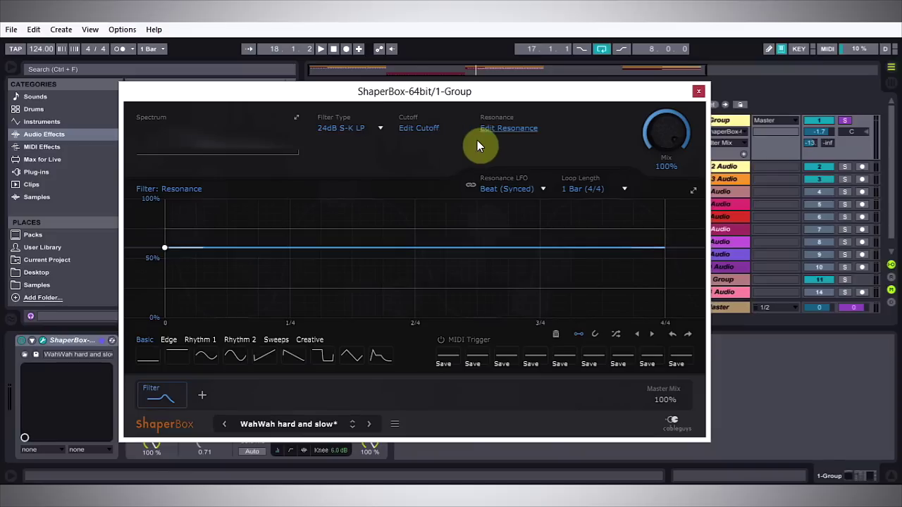
{"action": "left_click", "coordinate": [344, 129]}
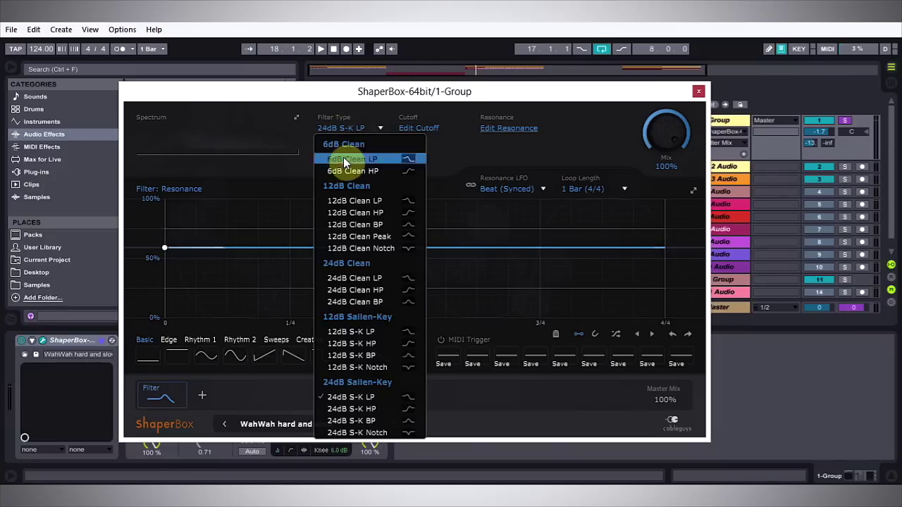
{"action": "left_click", "coordinate": [364, 224]}
{"action": "key", "text": "space"}
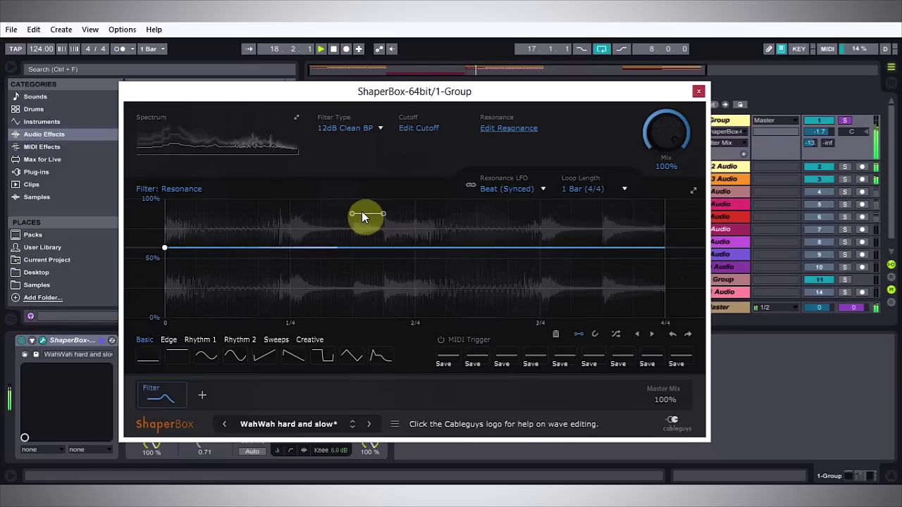
{"action": "key", "text": "space"}
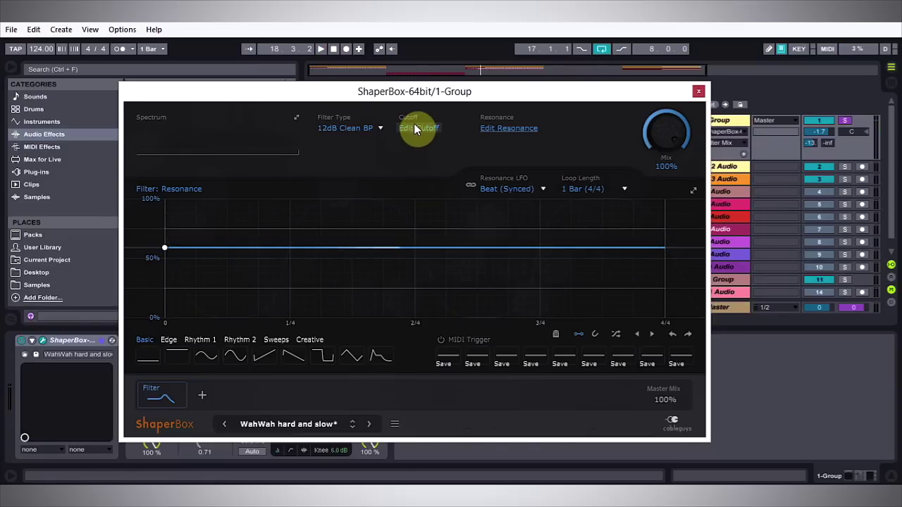
- Toggle between cutoff and resonance curve editing, then nudge a point on the resonance curve
{"action": "left_click", "coordinate": [409, 128]}
{"action": "left_click", "coordinate": [504, 127]}
{"action": "left_click_drag", "start_coordinate": [478, 296], "coordinate": [484, 290]}
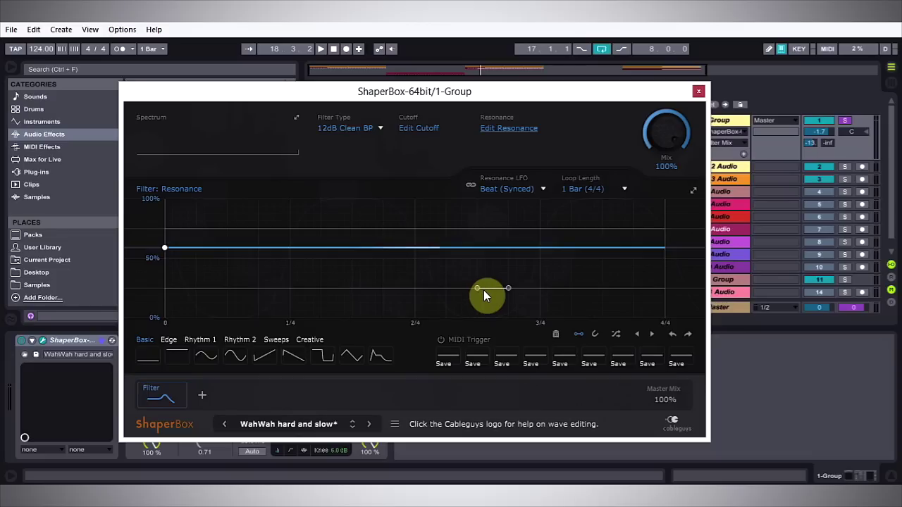